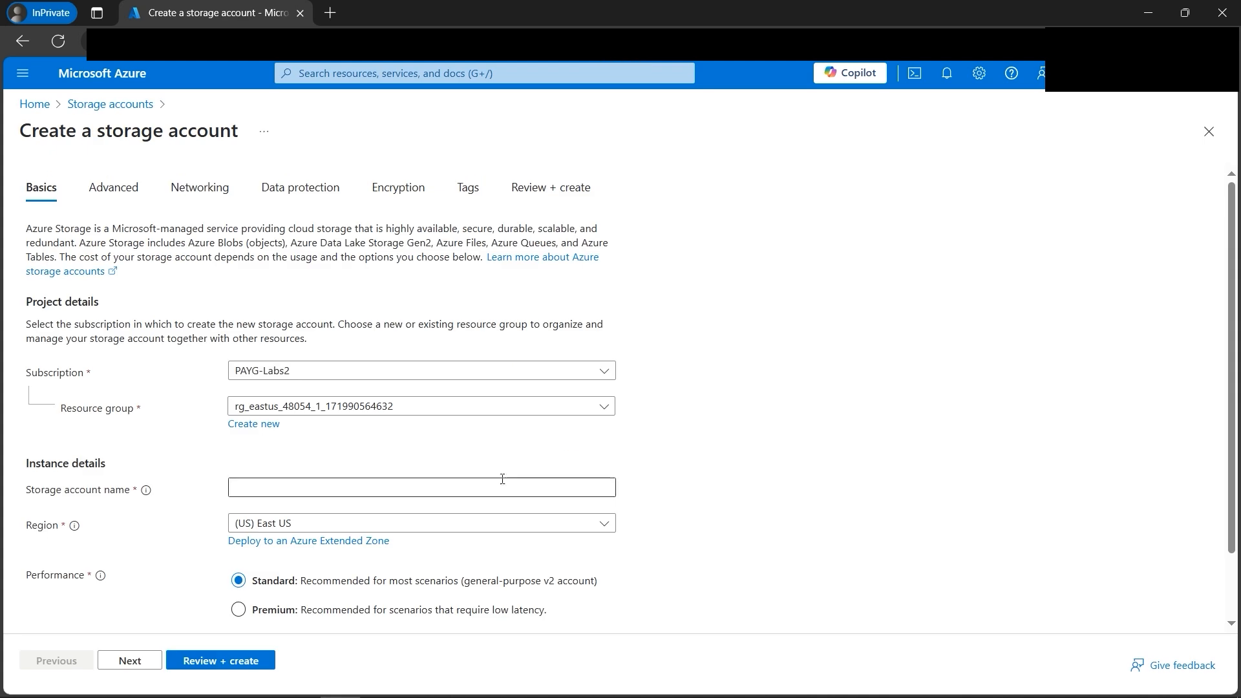
# Step: Name the storage account cloudguruamit007 and check the available regions, keeping (US) East US
pyautogui.click(390, 494)
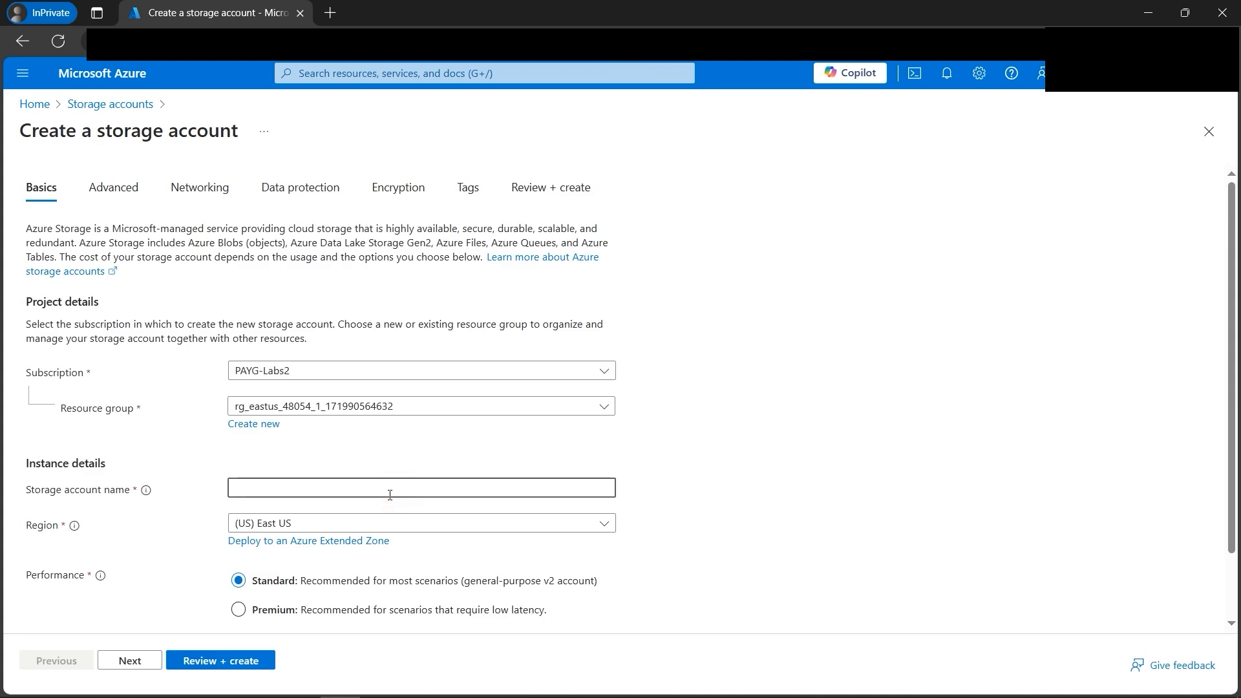
pyautogui.write('cloudguruamit007')
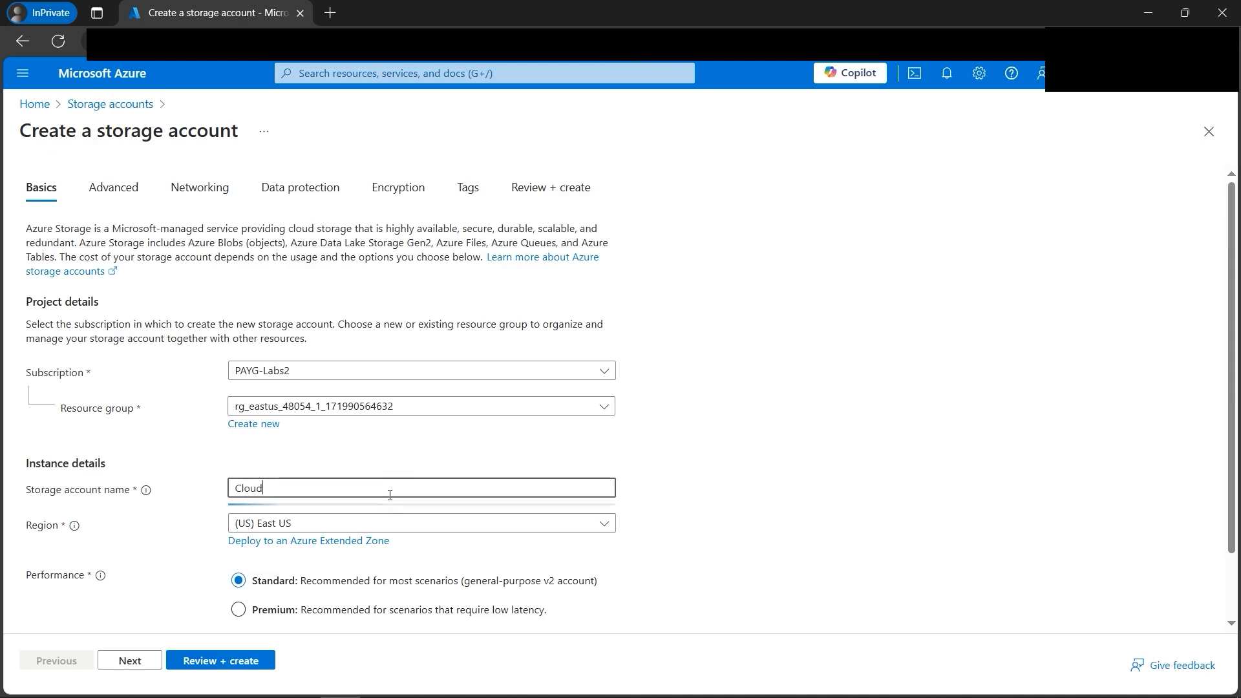
pyautogui.scroll(-1, 104, 453)
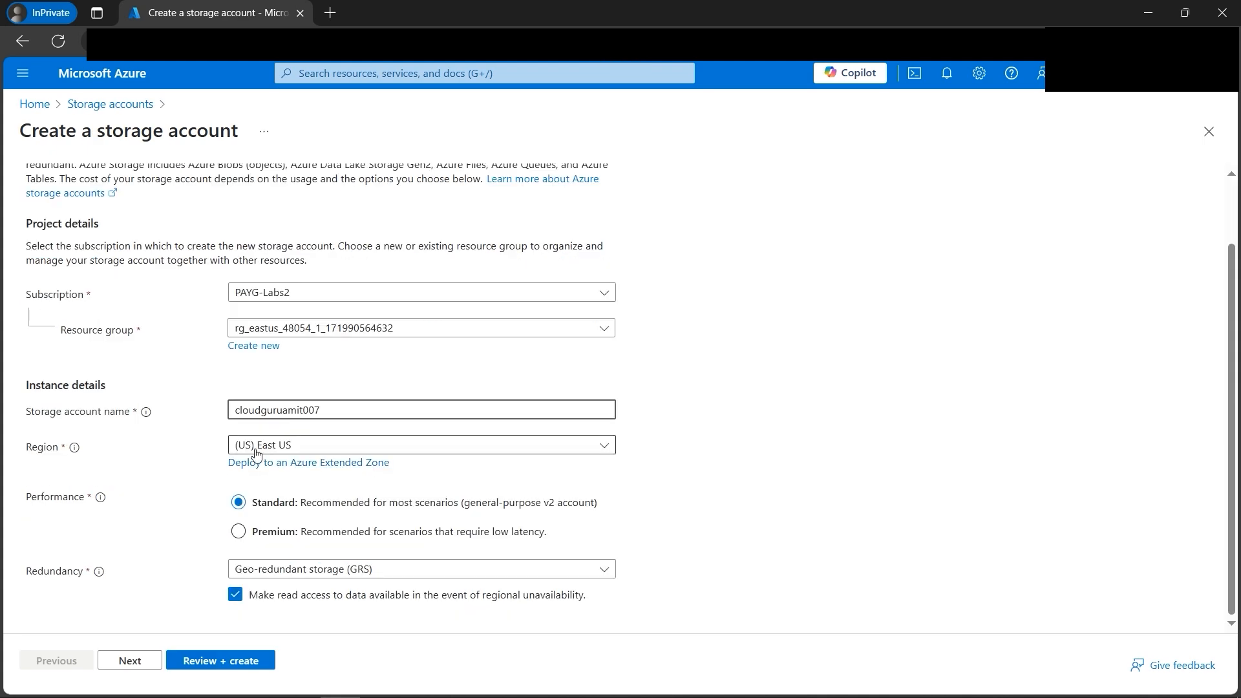
pyautogui.click(419, 451)
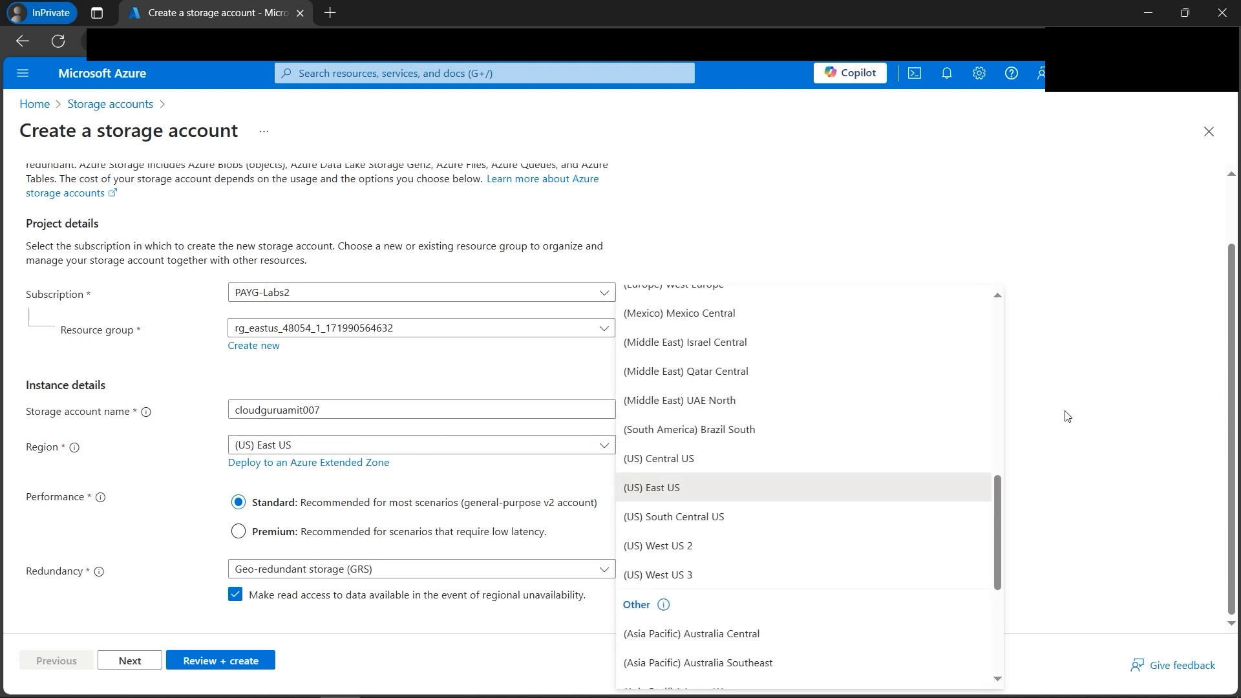
pyautogui.click(1048, 445)
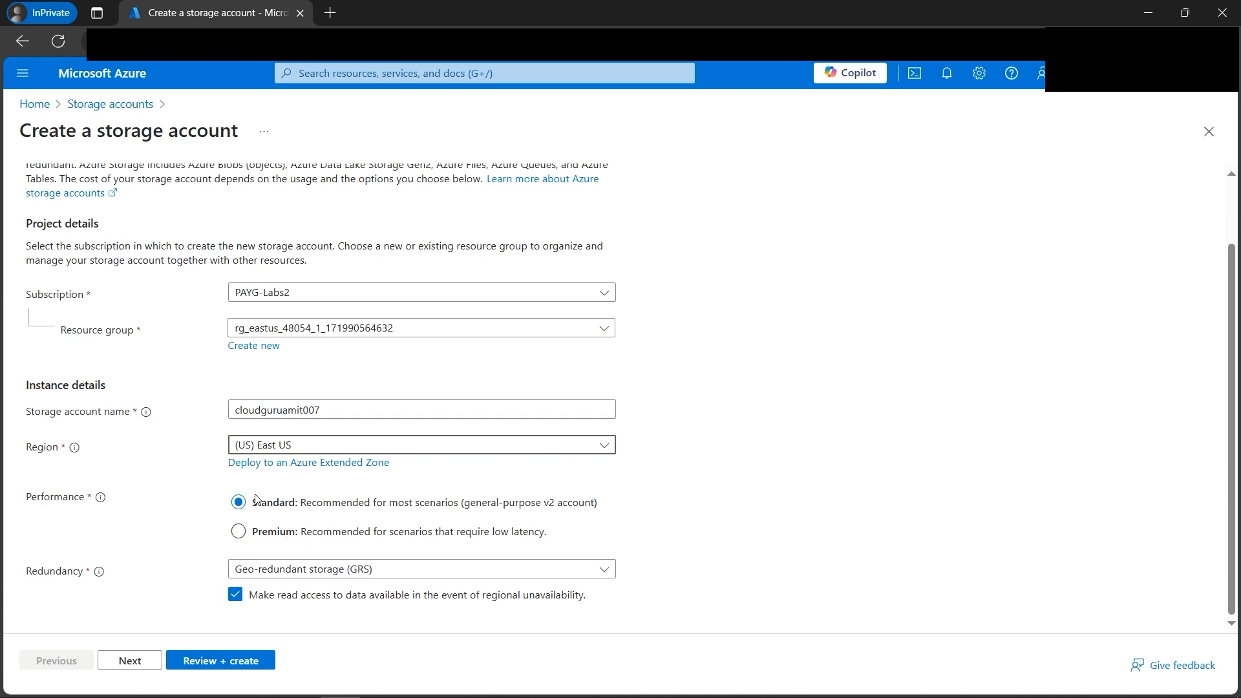
# Step: Set the redundancy to locally-redundant storage (LRS), and review and create the storage account
pyautogui.click(401, 574)
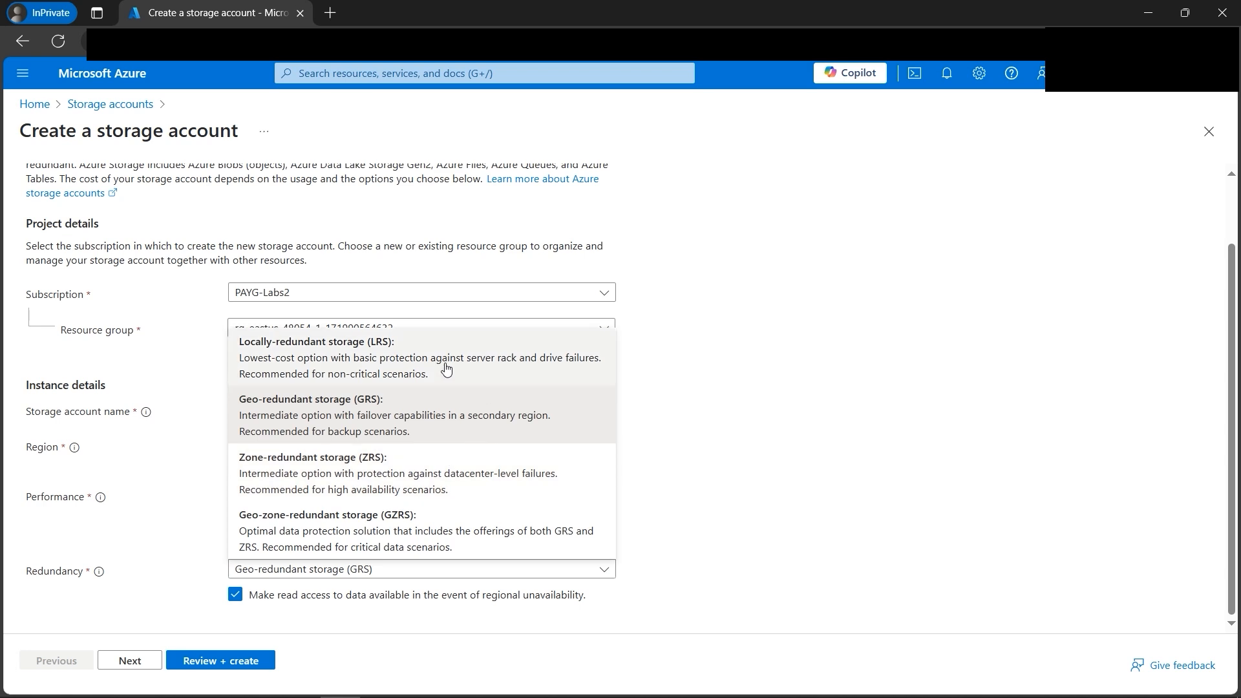
pyautogui.click(373, 363)
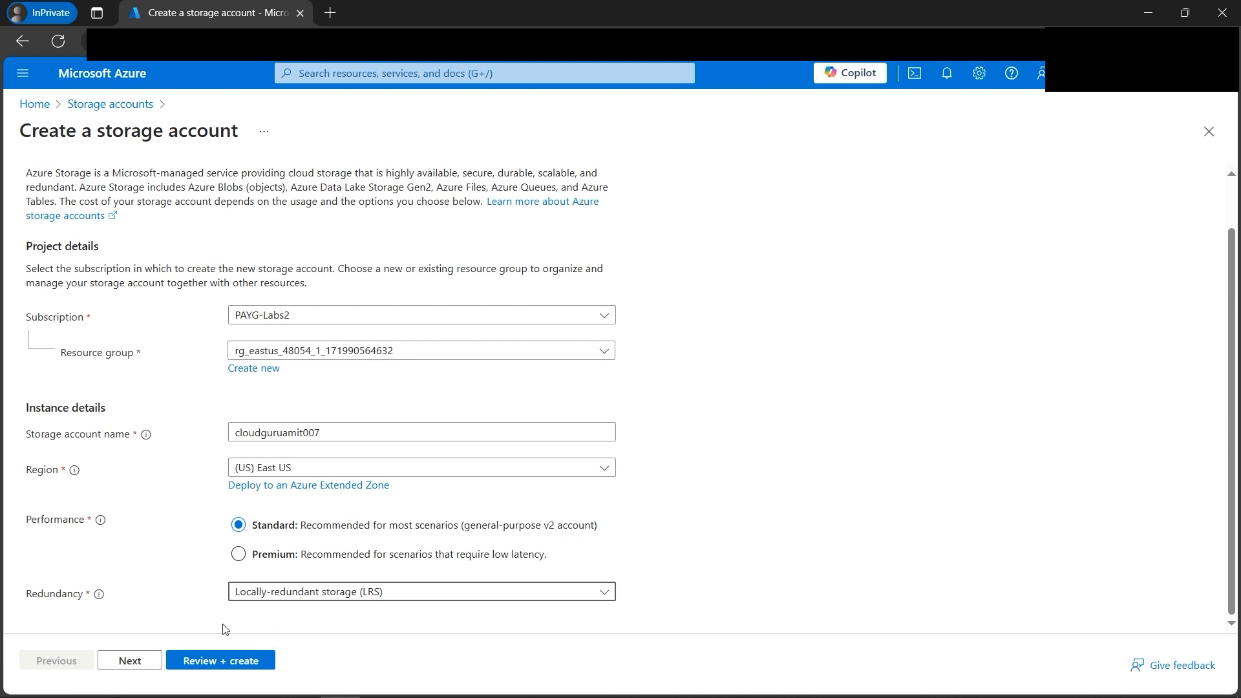
pyautogui.click(224, 662)
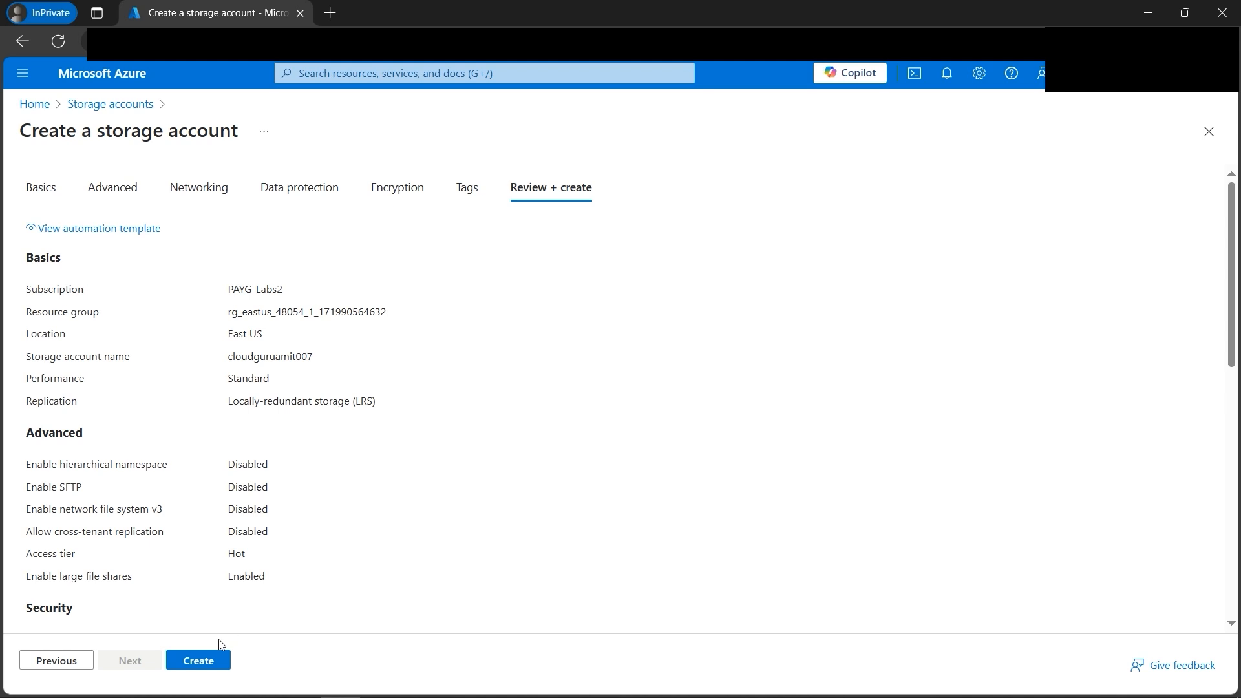
pyautogui.click(217, 658)
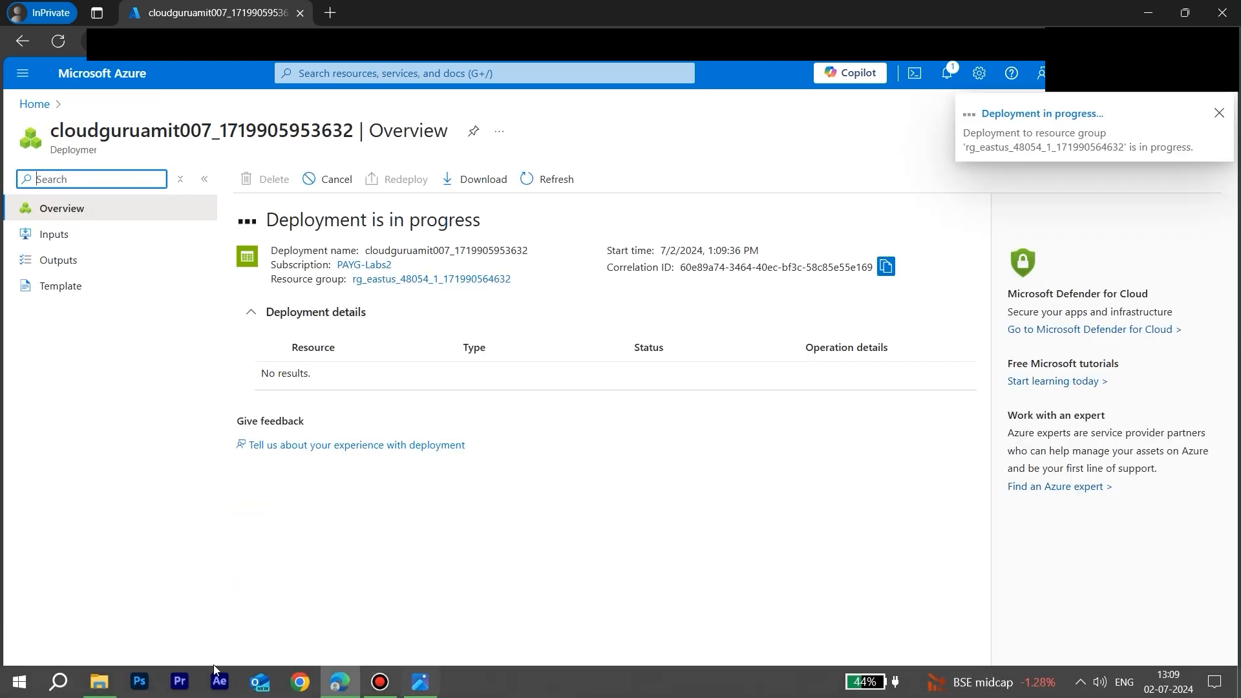
# Step: Switch to File Explorer, view the website HTML file's source in Notepad and close it
pyautogui.click(99, 682)
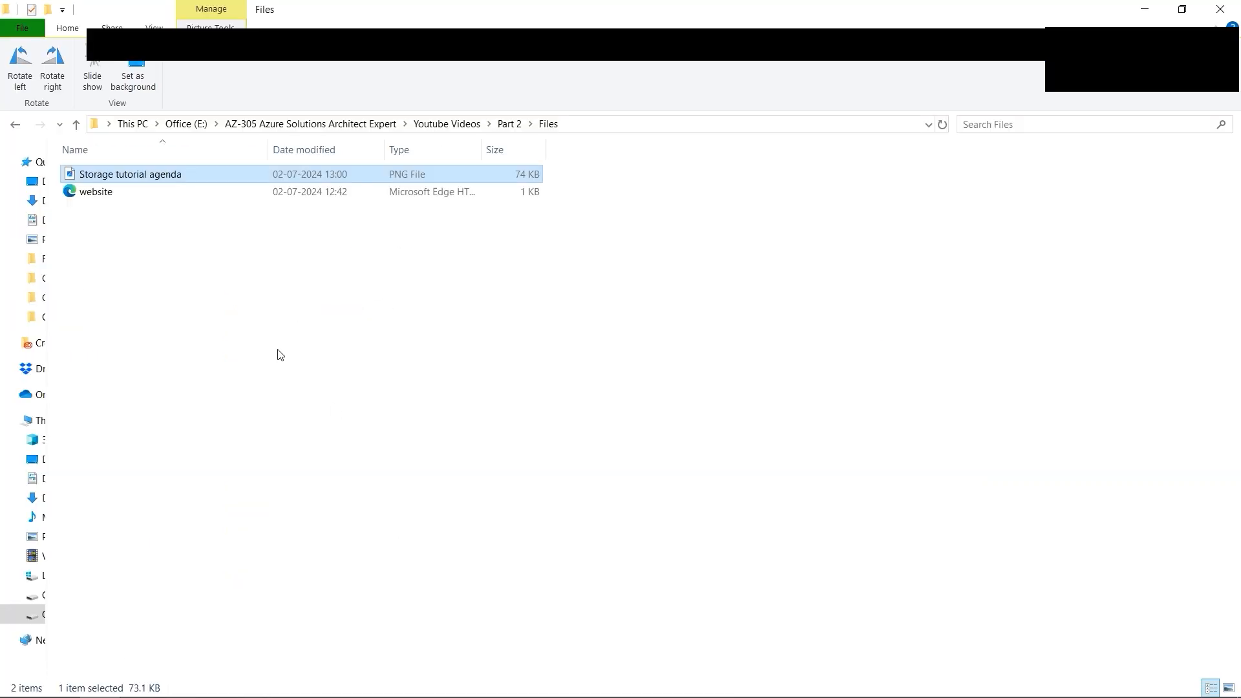
pyautogui.click(102, 194)
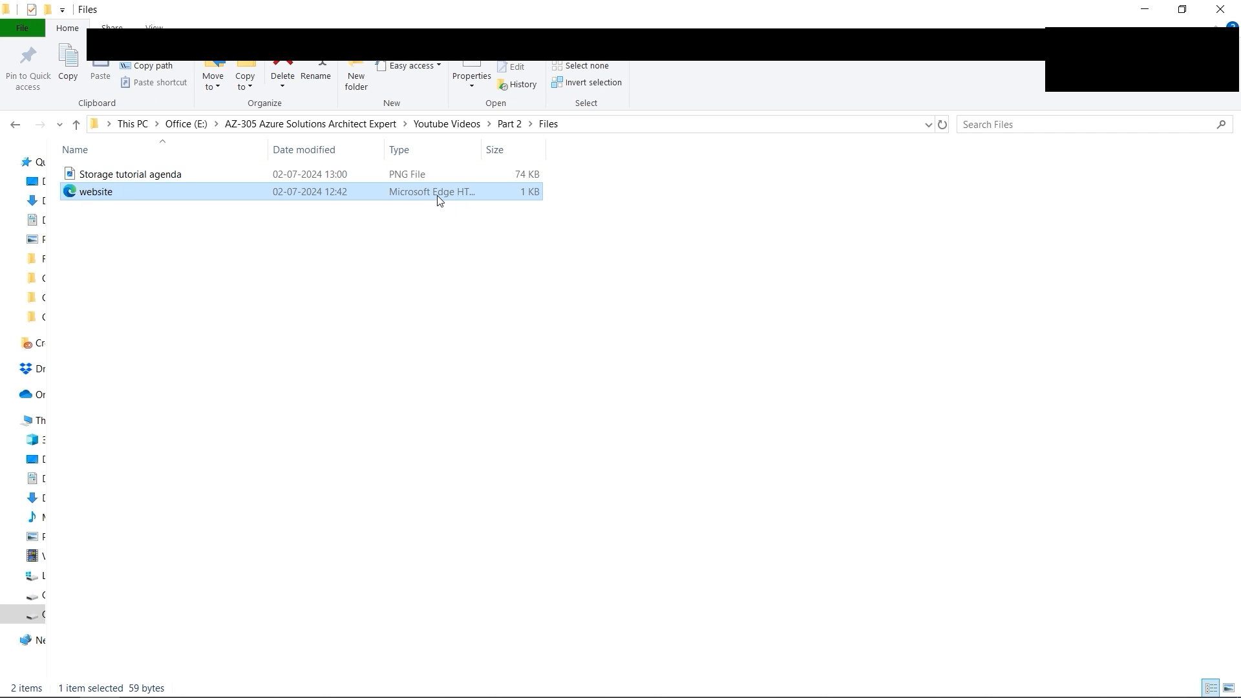
pyautogui.rightClick(92, 192)
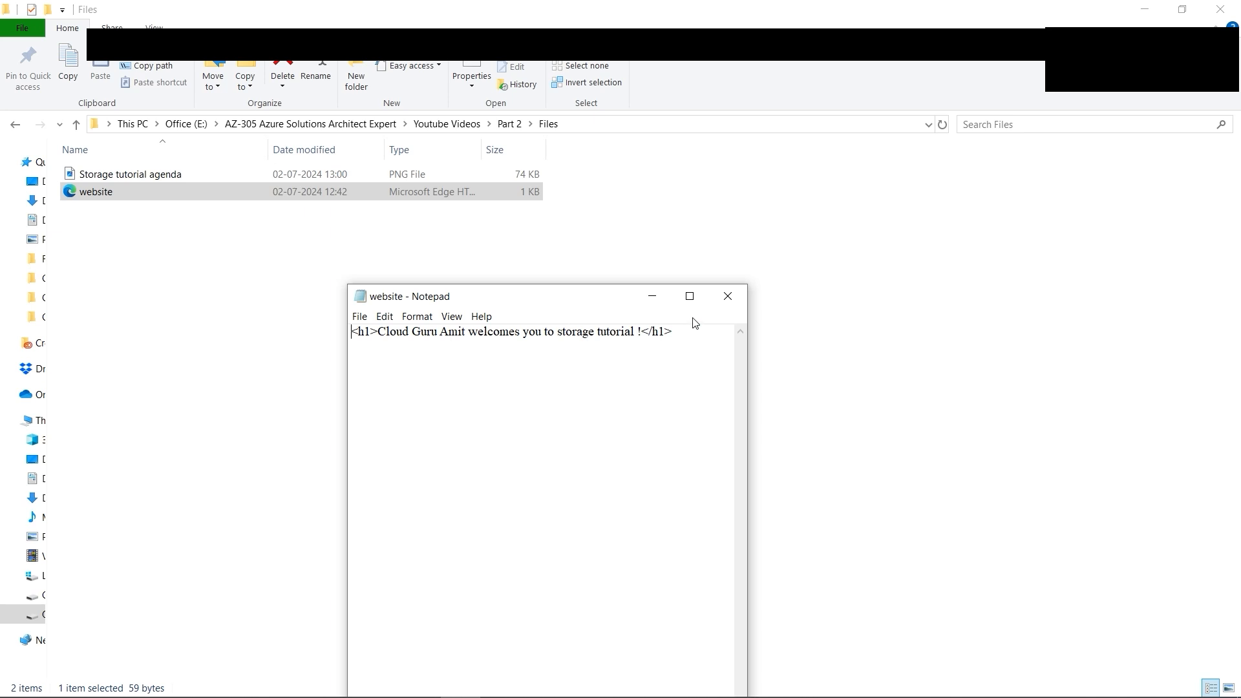
pyautogui.click(728, 298)
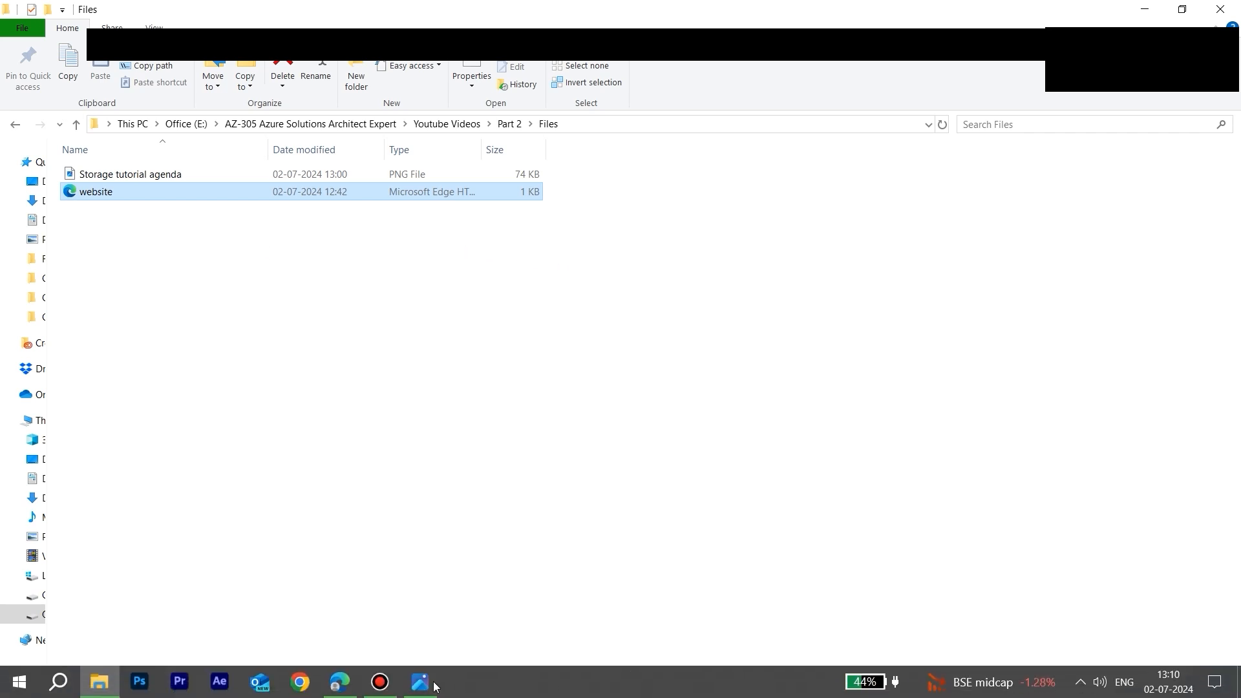
# Step: Return to the Azure portal in Edge and open the containers list of the newly deployed storage account
pyautogui.click(355, 686)
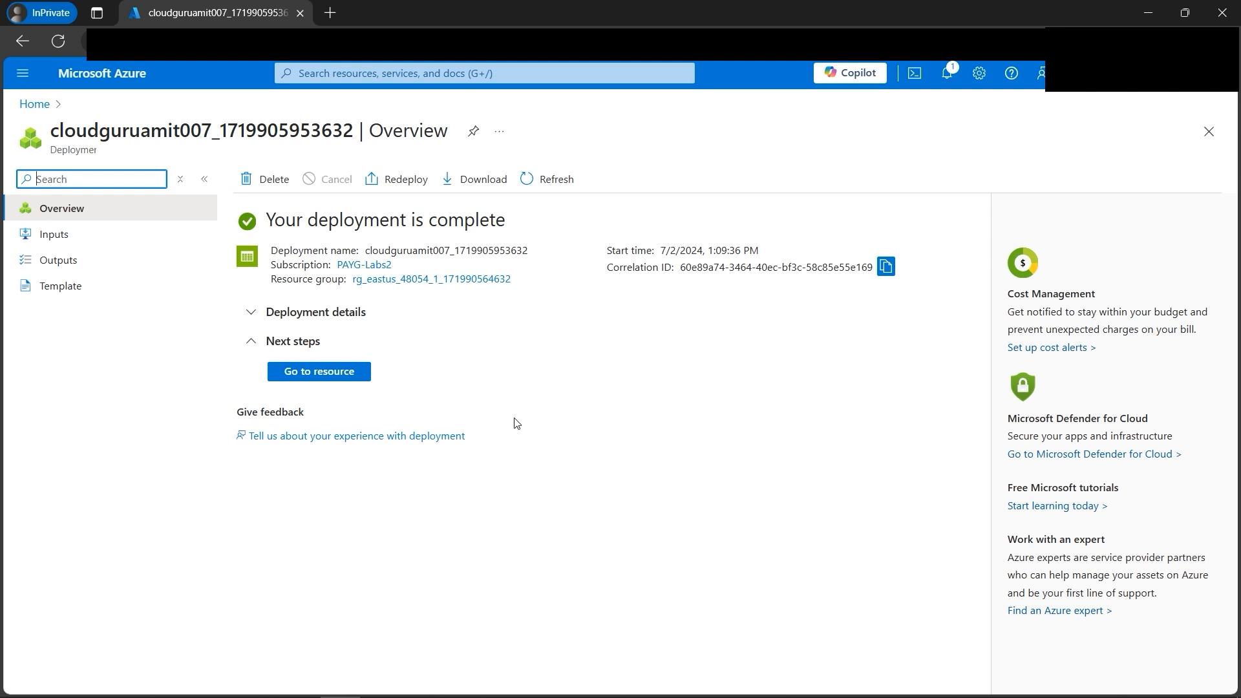
pyautogui.click(341, 376)
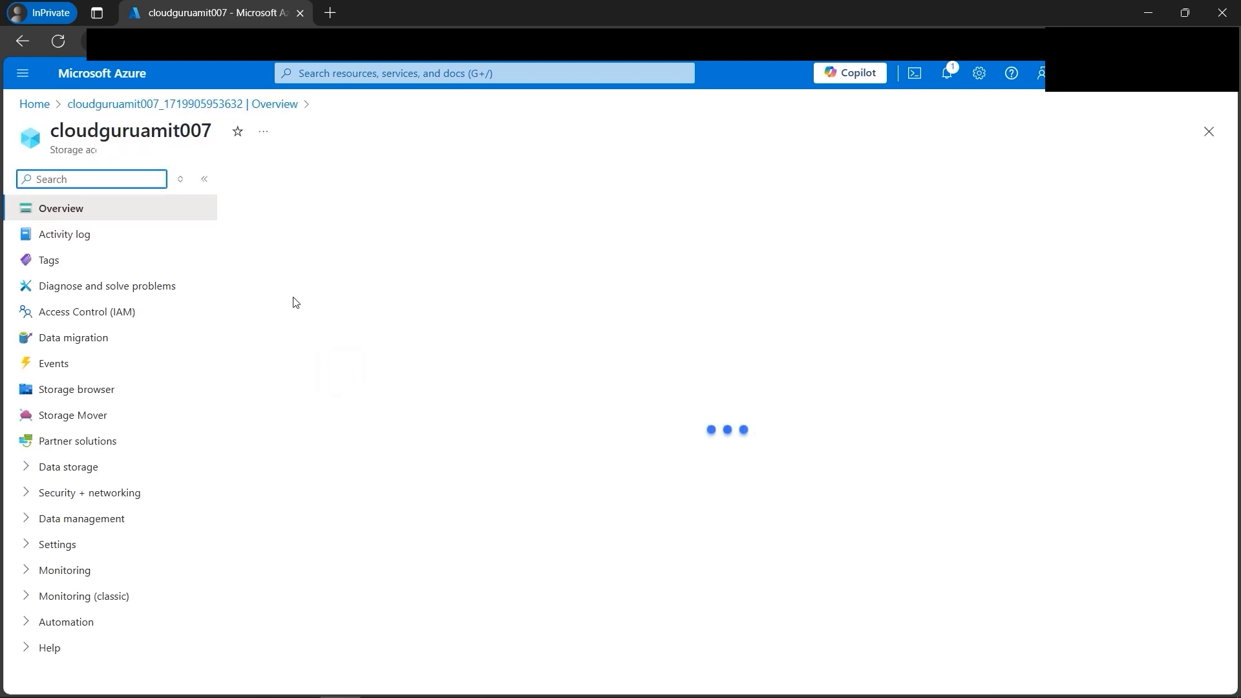
pyautogui.click(465, 557)
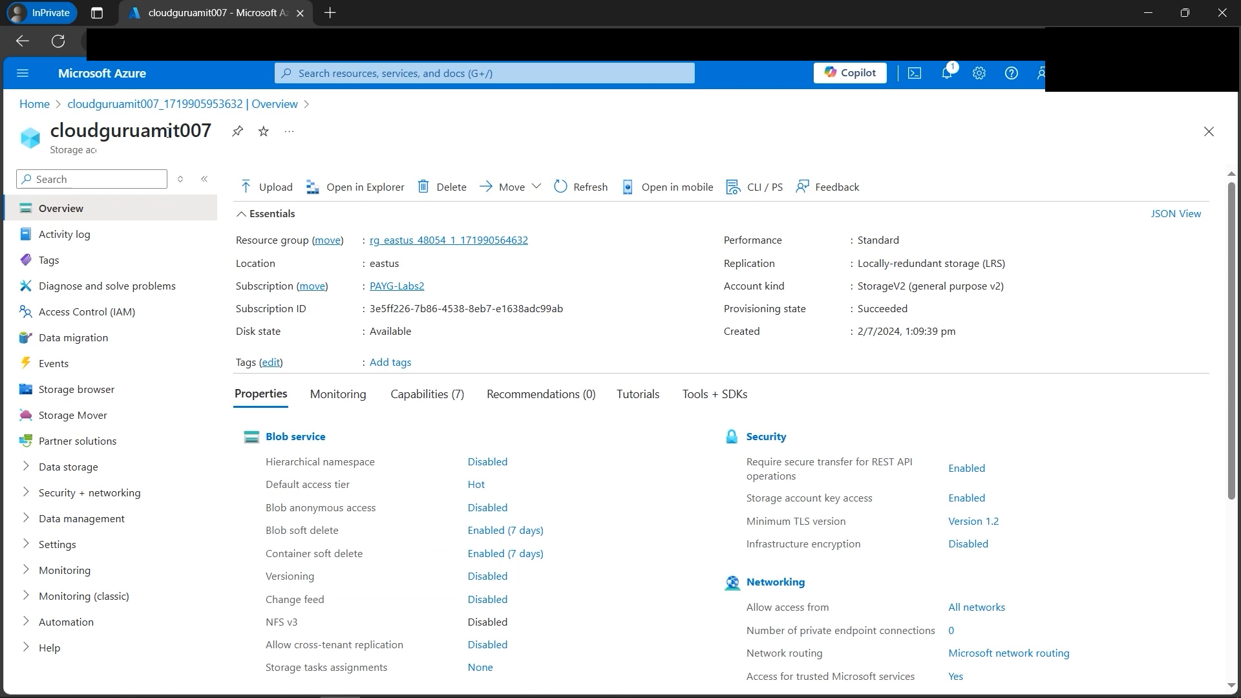
pyautogui.click(24, 474)
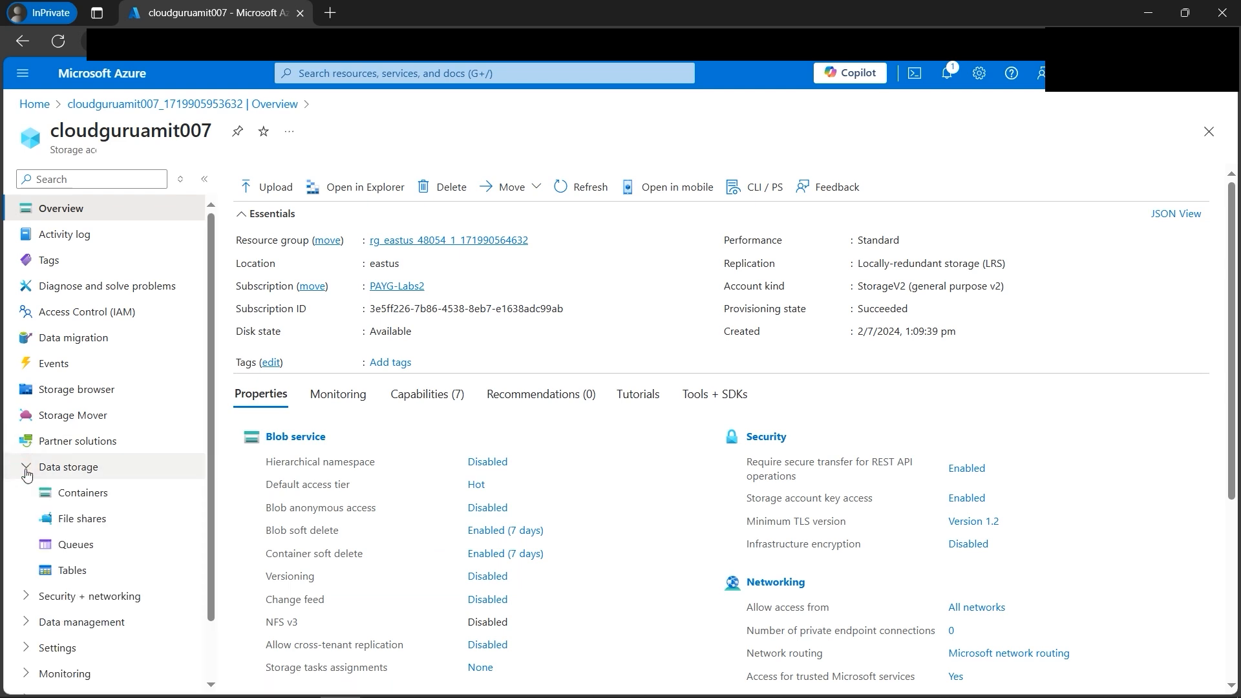
pyautogui.click(94, 494)
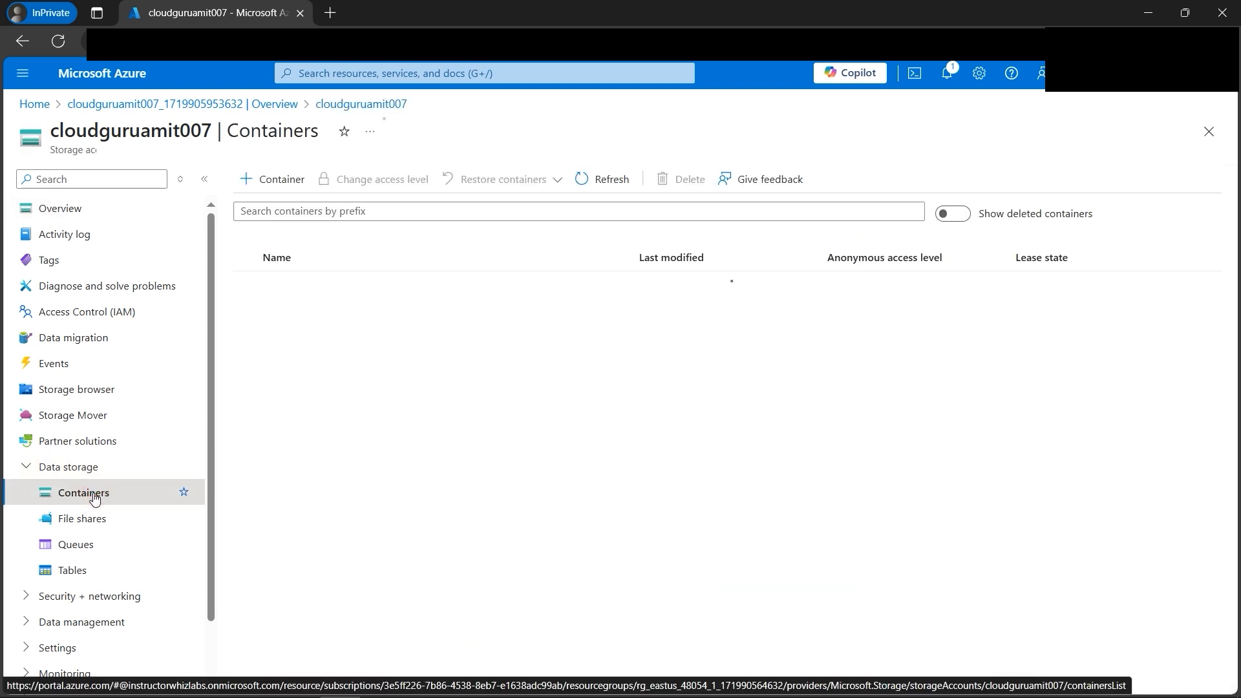
# Step: Create a container named amitcontainer in the storage account
pyautogui.click(270, 182)
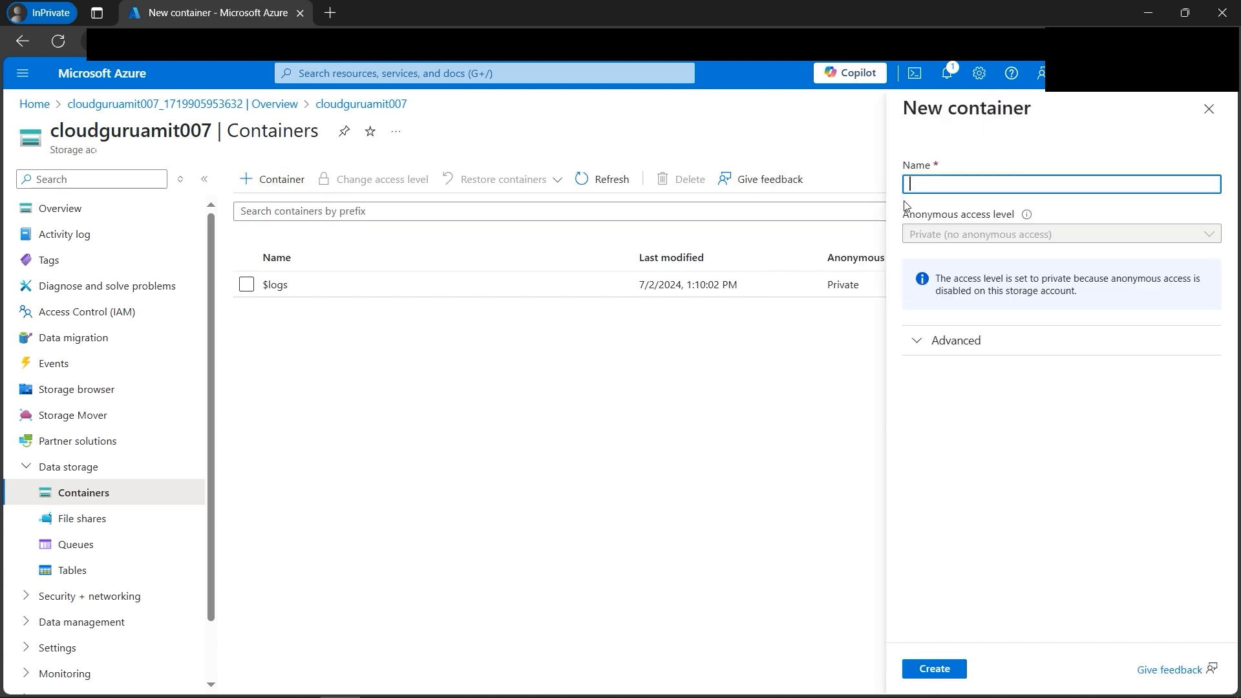
pyautogui.write('amitcontainer')
pyautogui.click(947, 671)
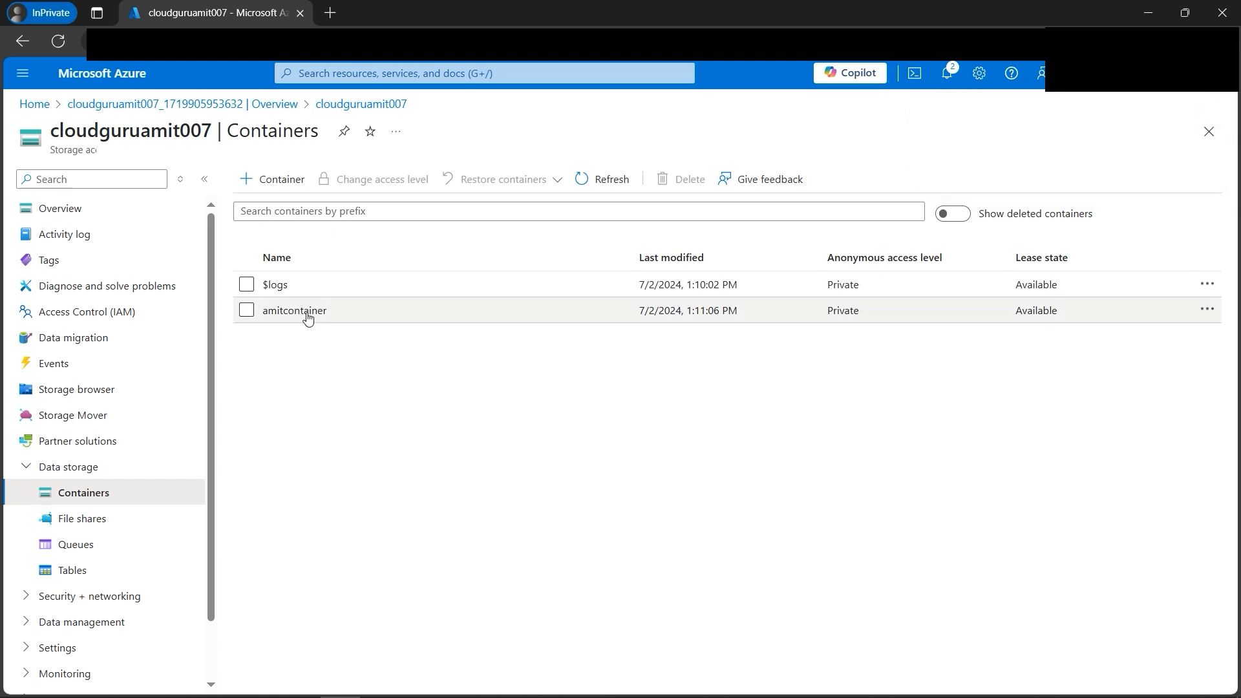
# Step: Open amitcontainer and upload the local file website.html to it as a blob
pyautogui.click(307, 317)
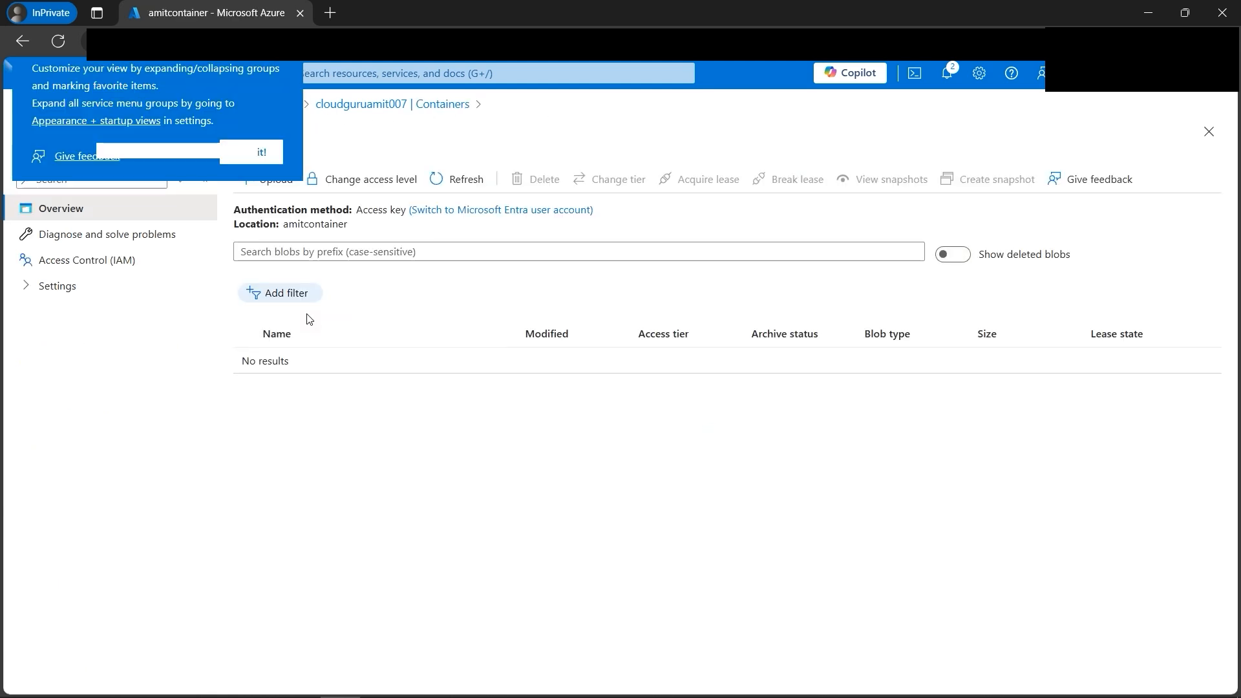
pyautogui.click(261, 156)
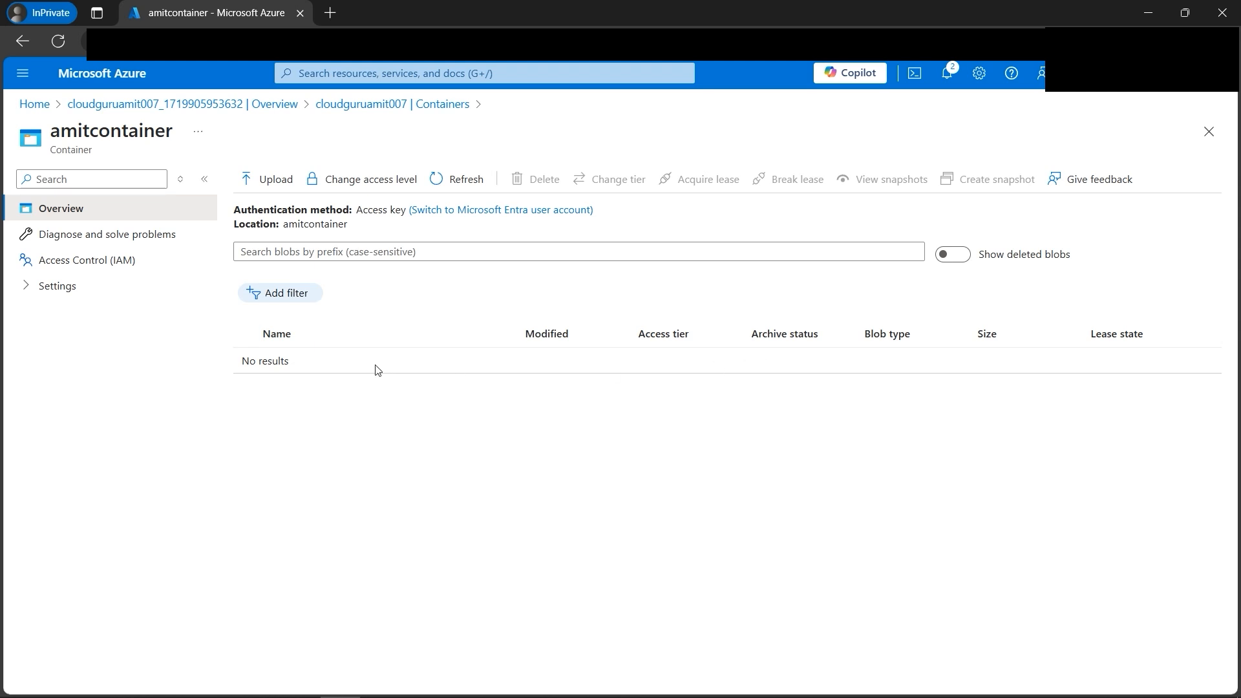
pyautogui.click(275, 188)
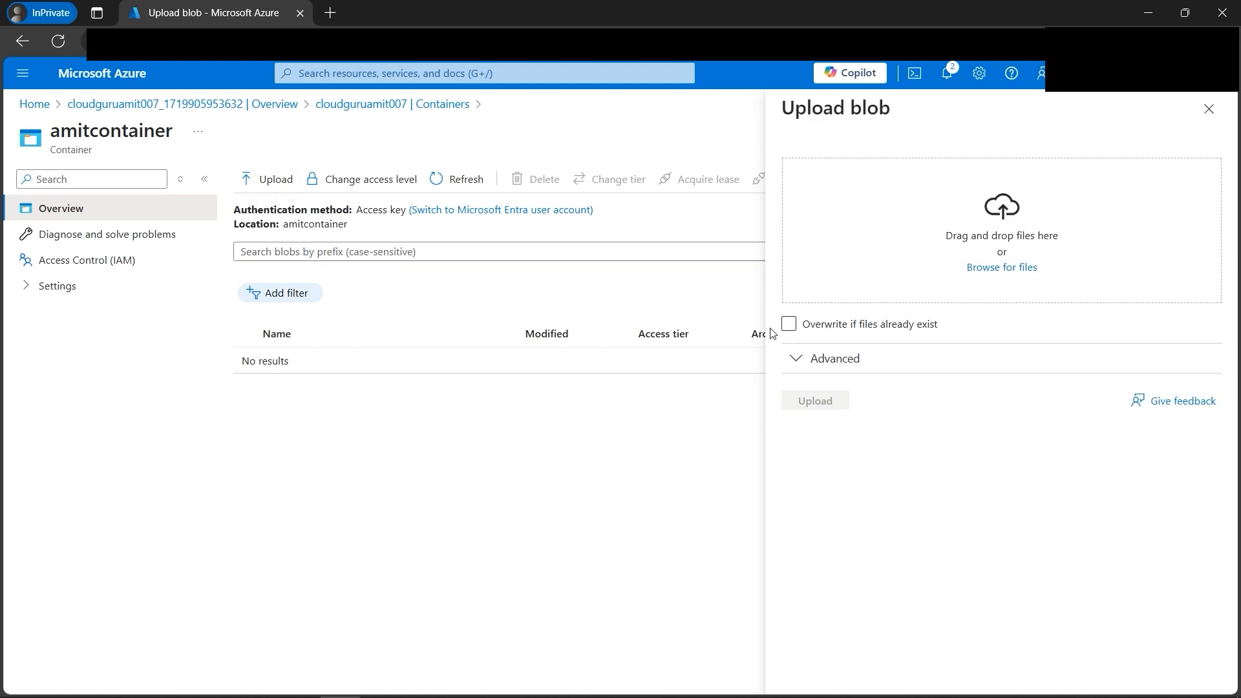
pyautogui.click(1004, 268)
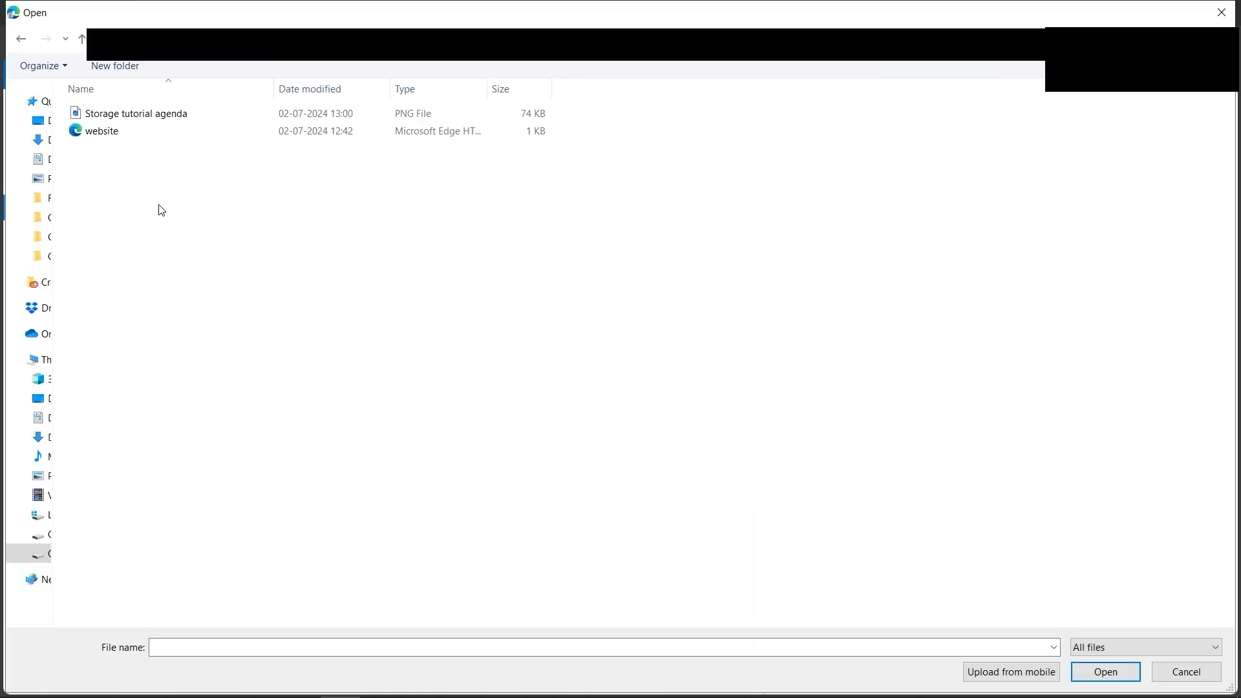
pyautogui.doubleClick(110, 132)
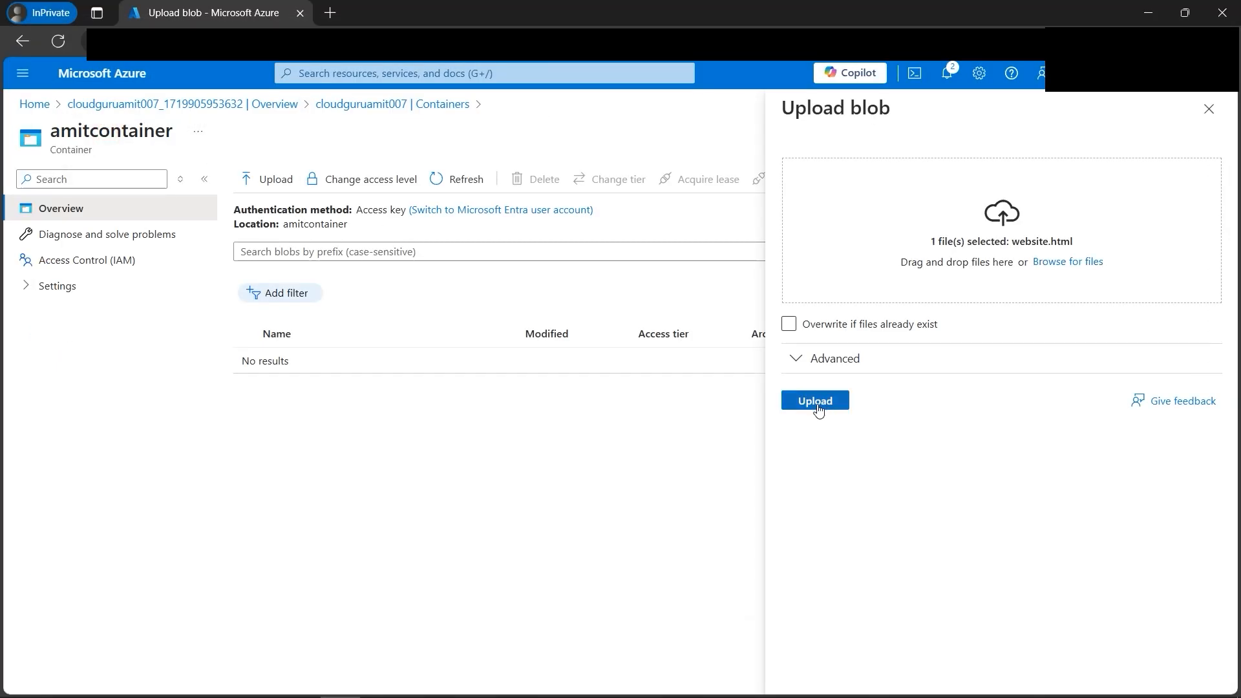
pyautogui.click(817, 402)
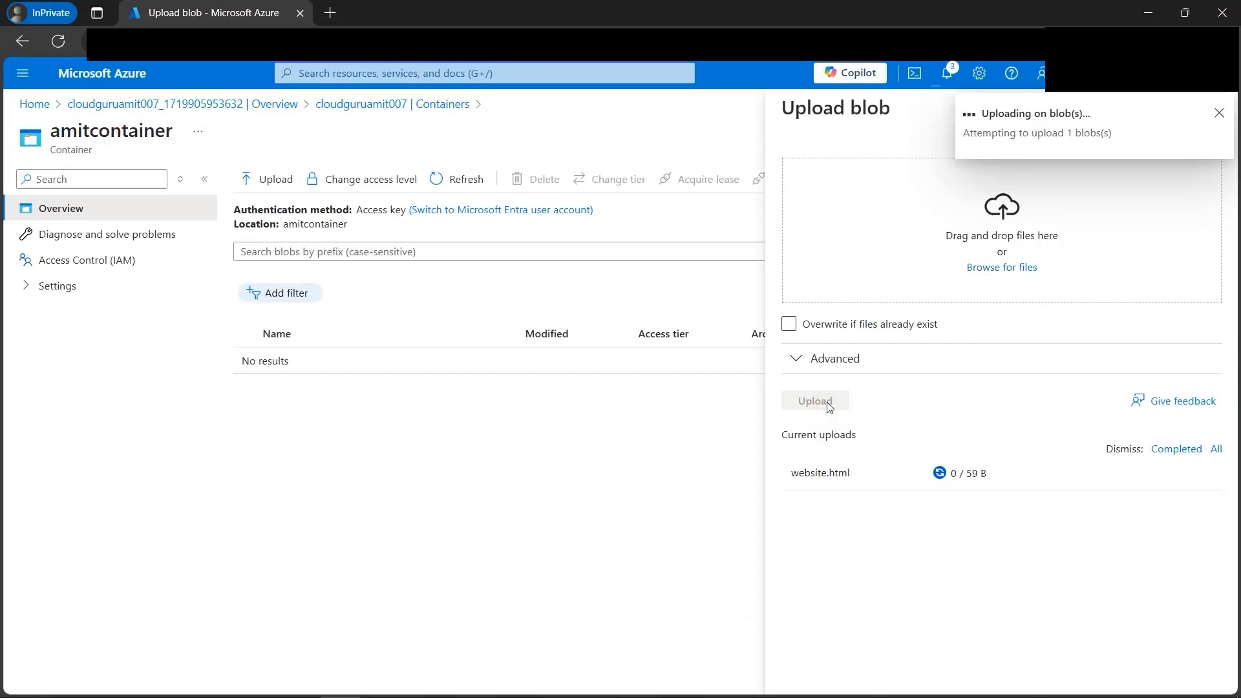
pyautogui.click(1219, 113)
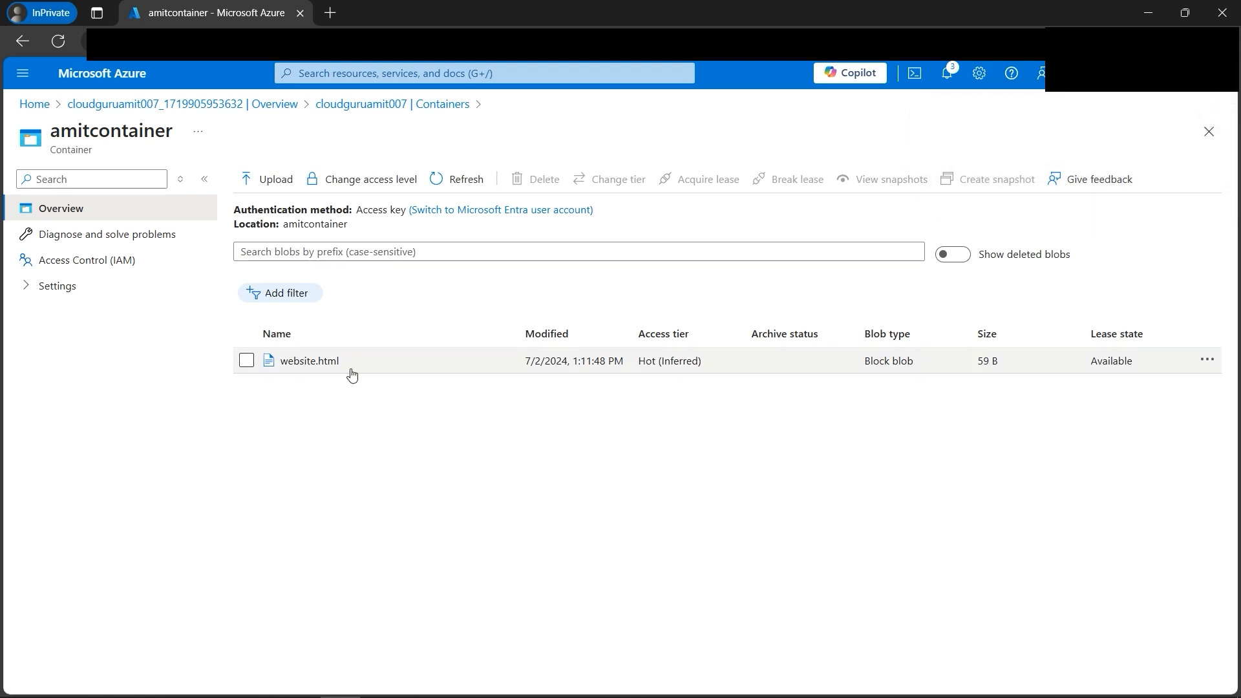
# Step: Examine the access tier listed for the website.html blob
pyautogui.moveTo(640, 364); pyautogui.dragTo(708, 372)
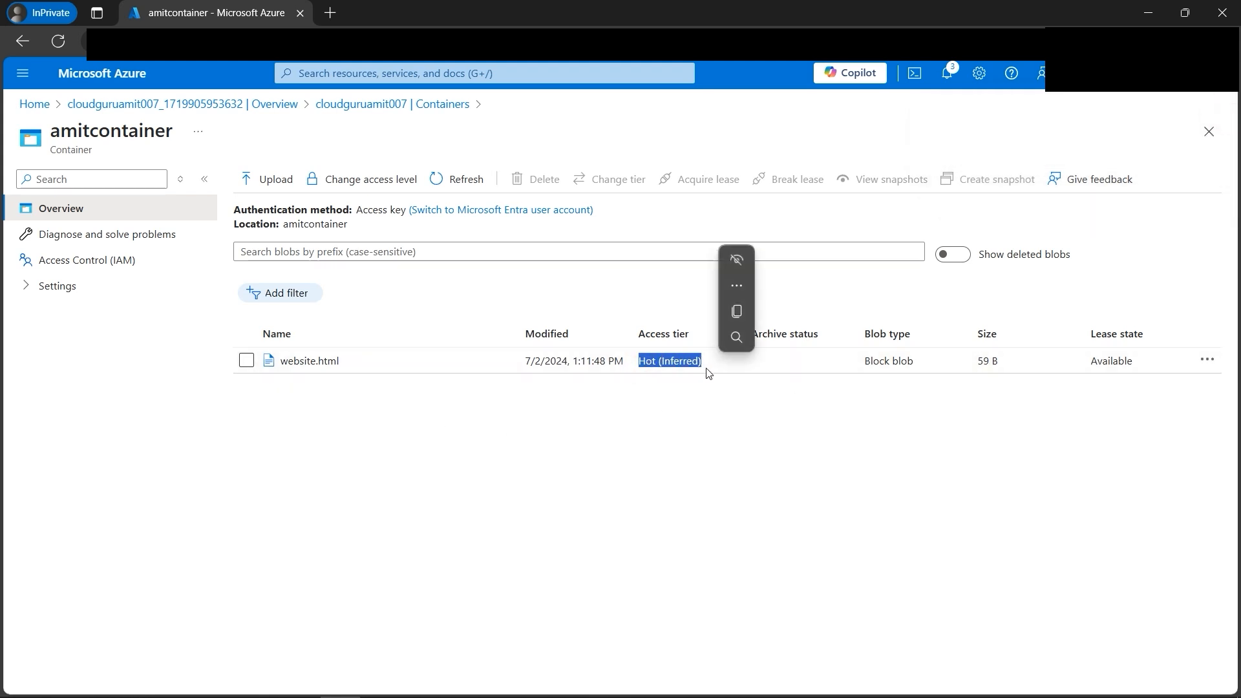
pyautogui.click(702, 407)
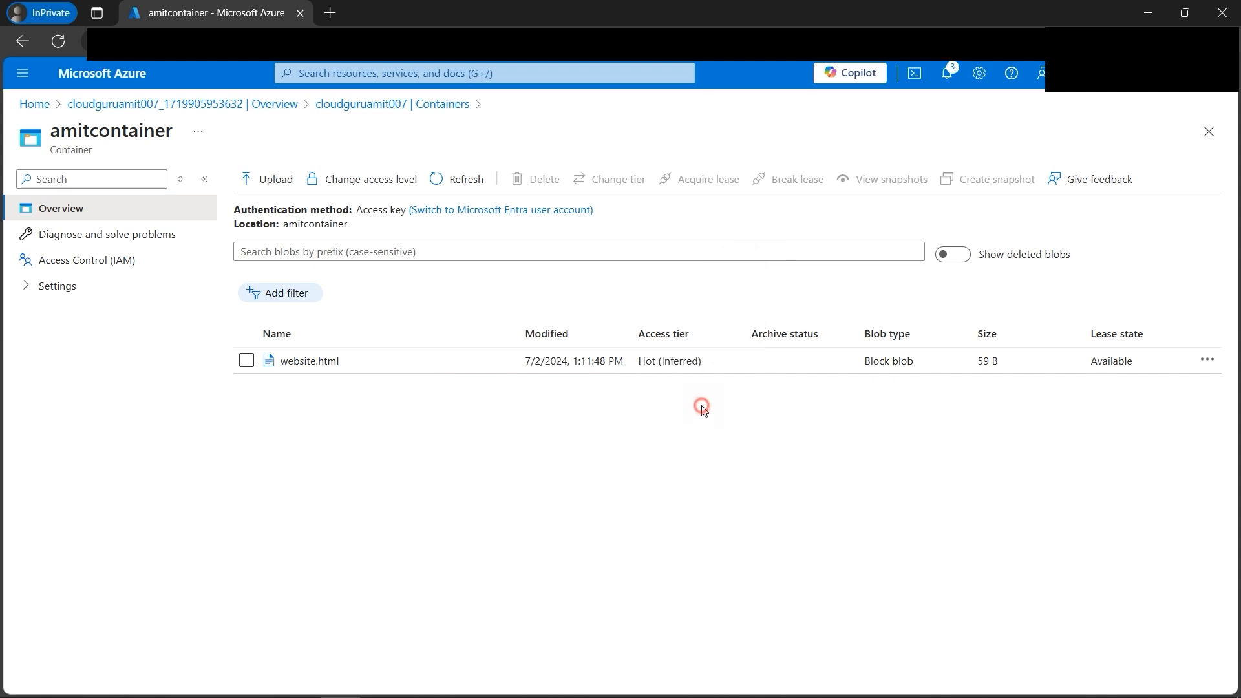
pyautogui.doubleClick(640, 364)
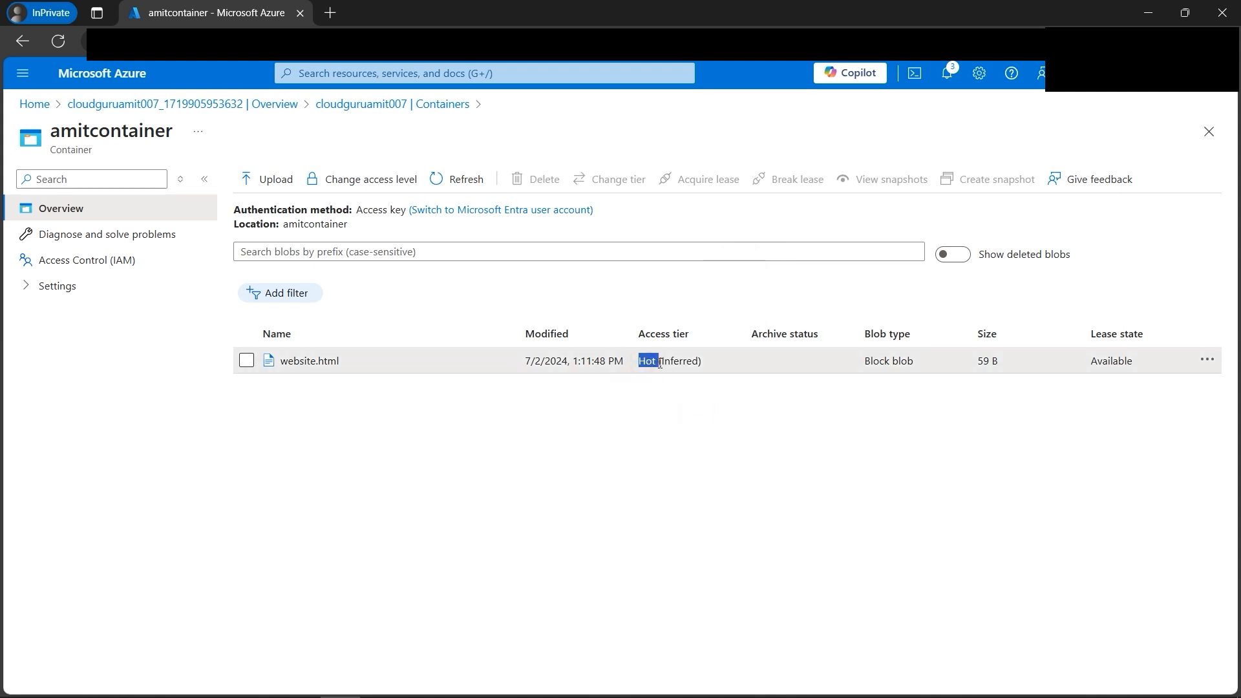
pyautogui.moveTo(664, 363); pyautogui.dragTo(707, 363)
pyautogui.click(666, 396)
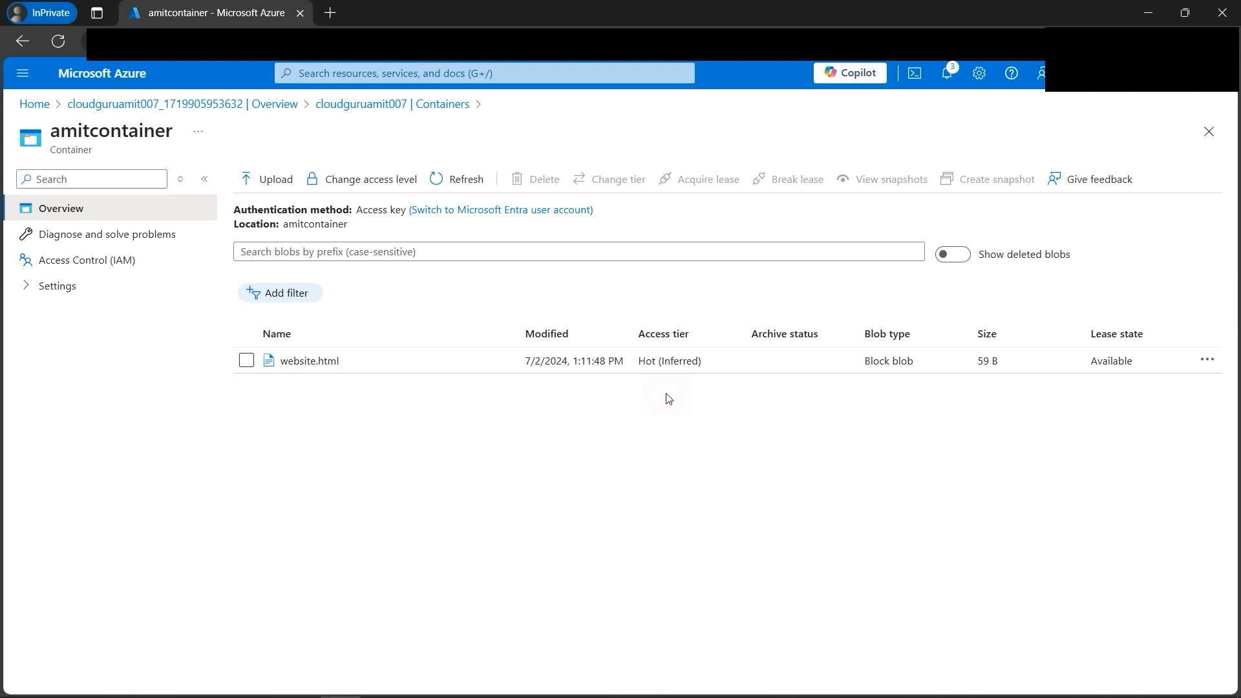
# Step: Open the website.html blob for viewing and editing and examine the language options its editor offers
pyautogui.click(246, 361)
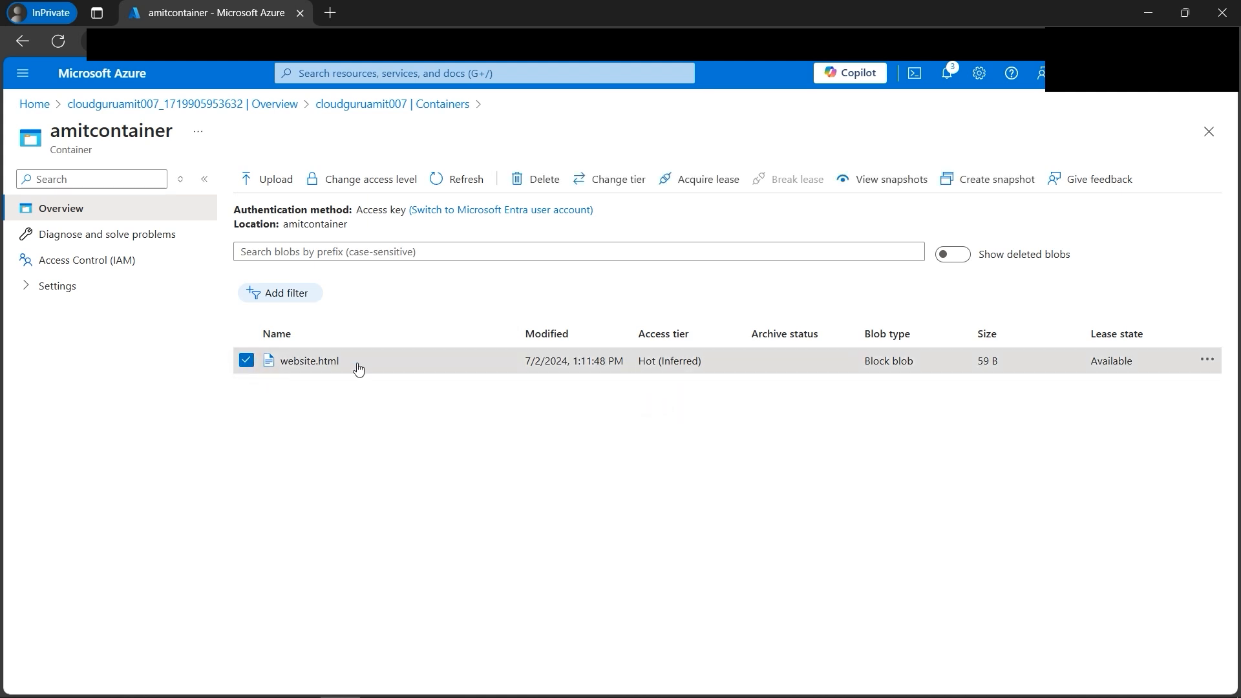
pyautogui.click(1207, 361)
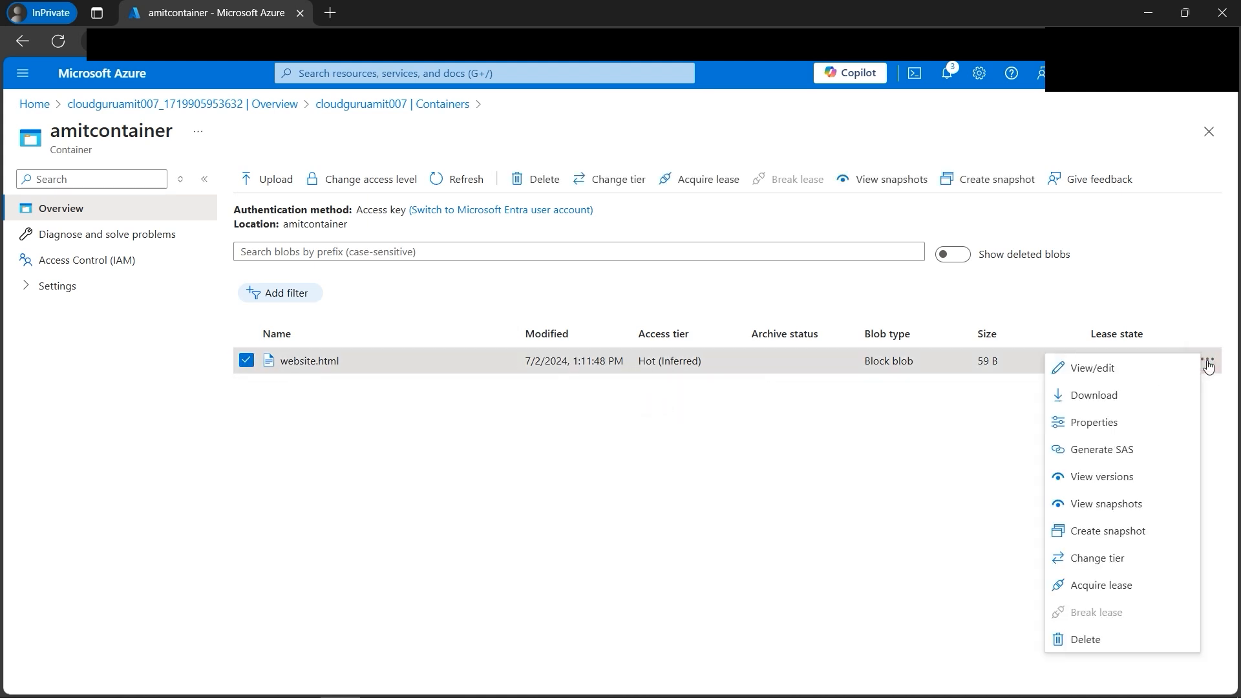
pyautogui.click(1125, 372)
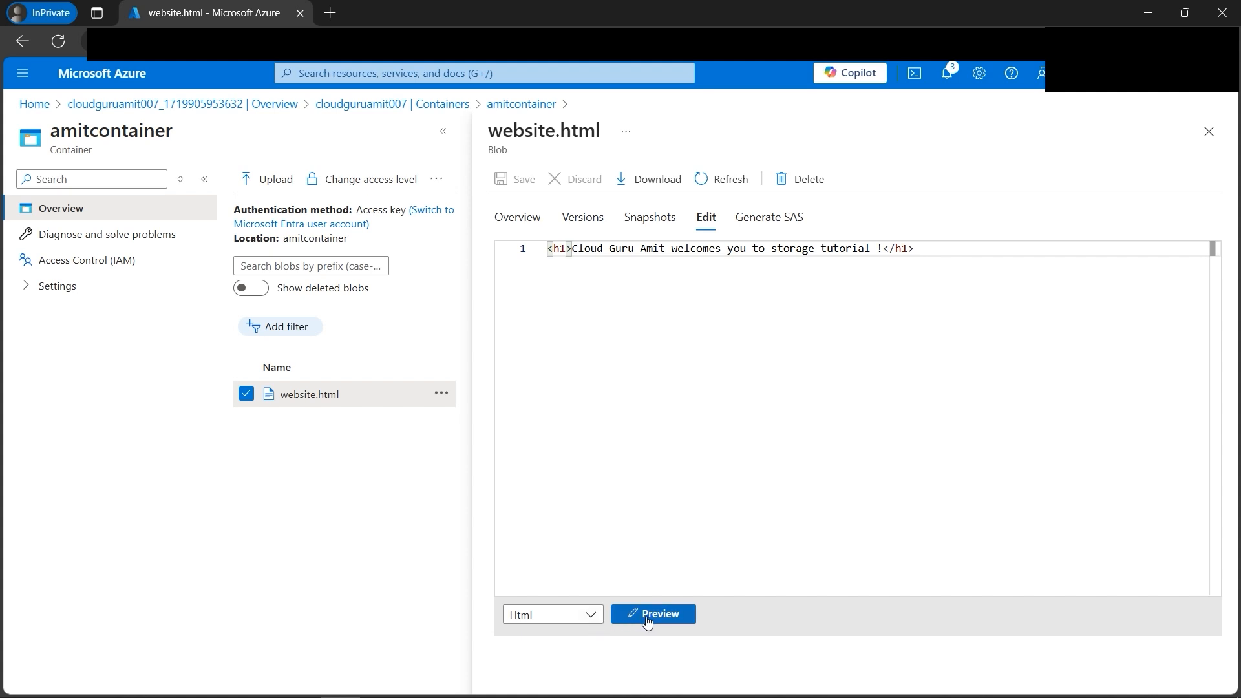
pyautogui.click(590, 616)
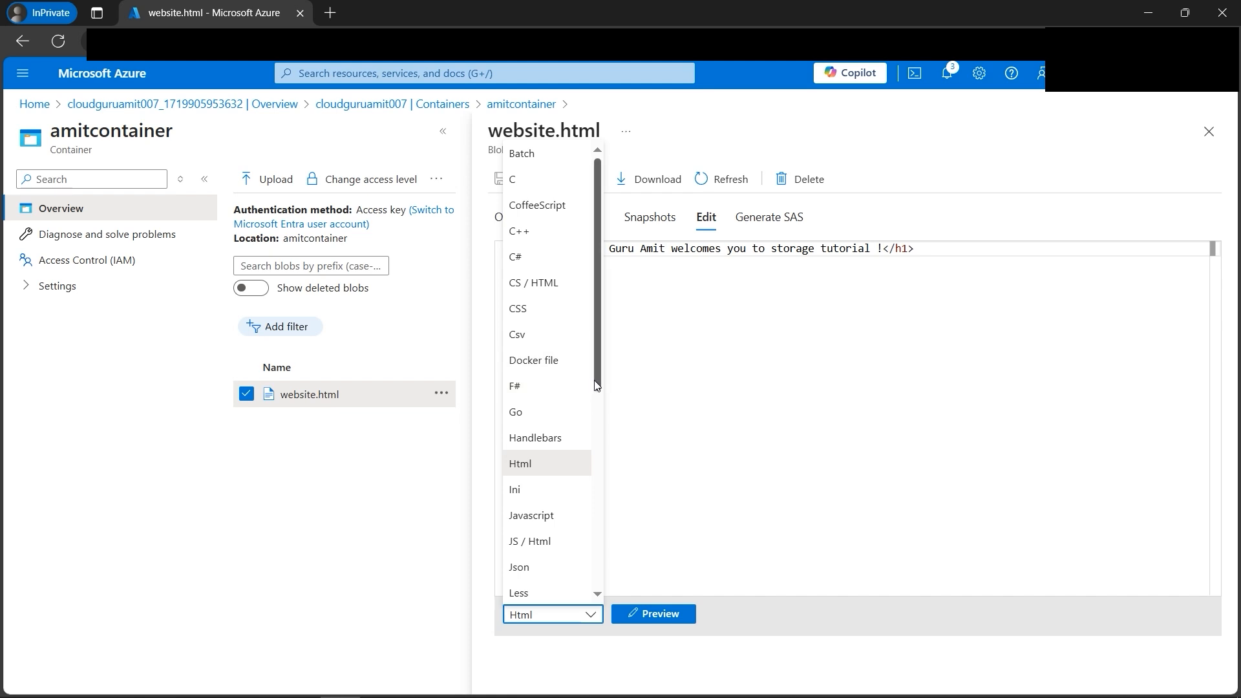
pyautogui.moveTo(600, 379); pyautogui.dragTo(613, 584)
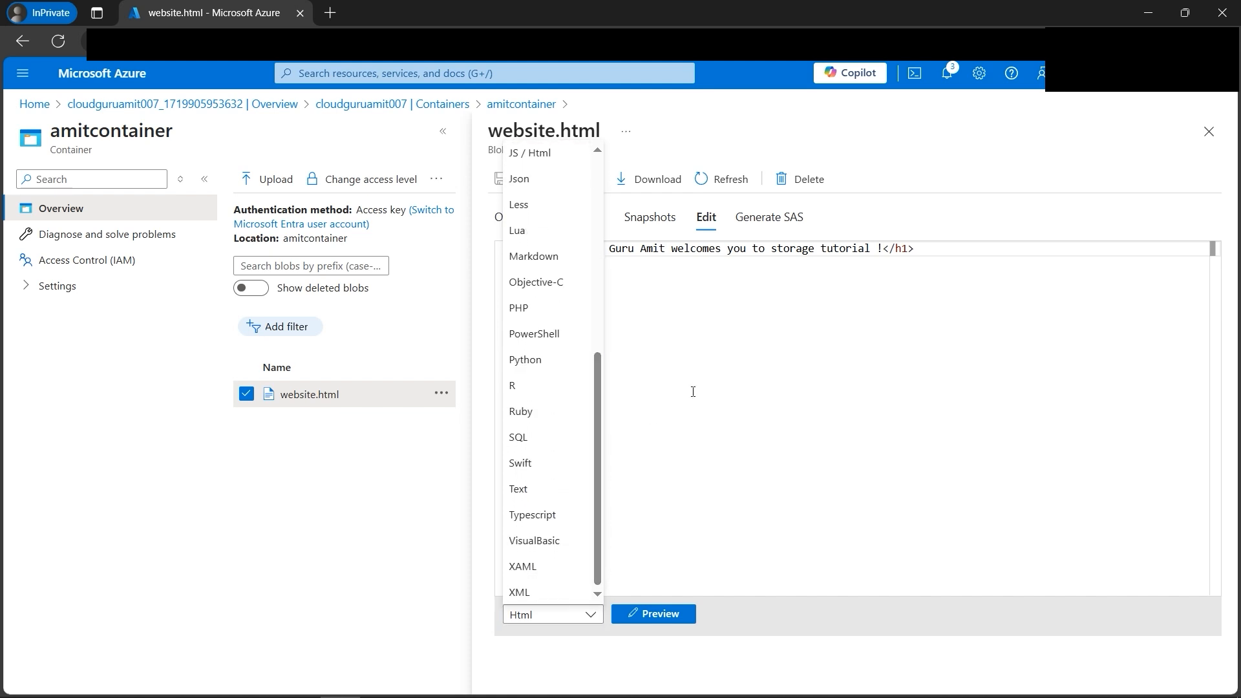
pyautogui.click(712, 367)
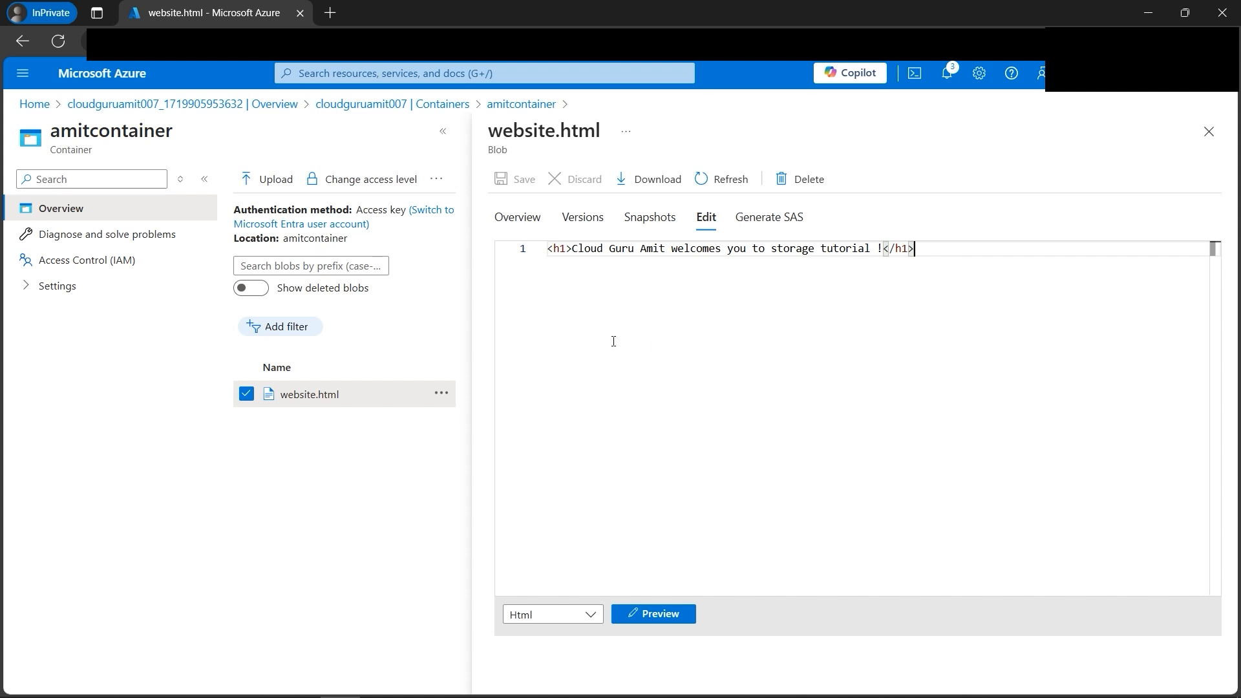
# Step: Preview the rendered HTML of website.html, return to its code and close the blob
pyautogui.click(651, 615)
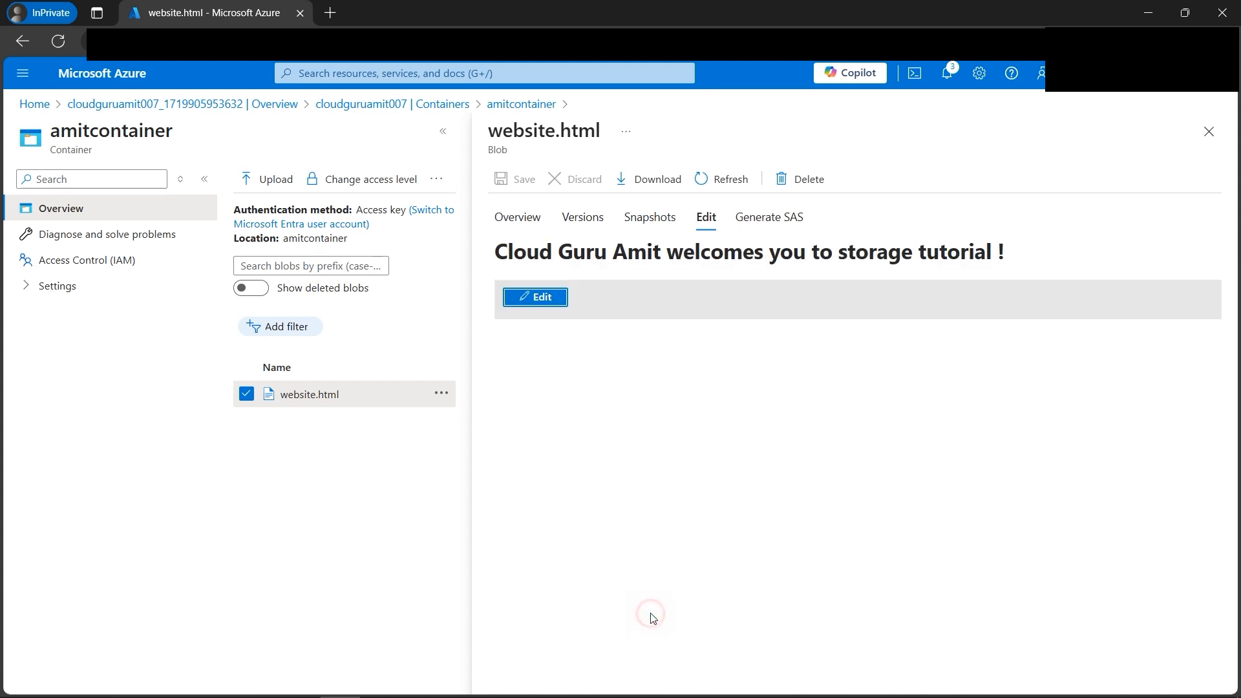
pyautogui.moveTo(498, 254); pyautogui.dragTo(1015, 258)
pyautogui.click(866, 369)
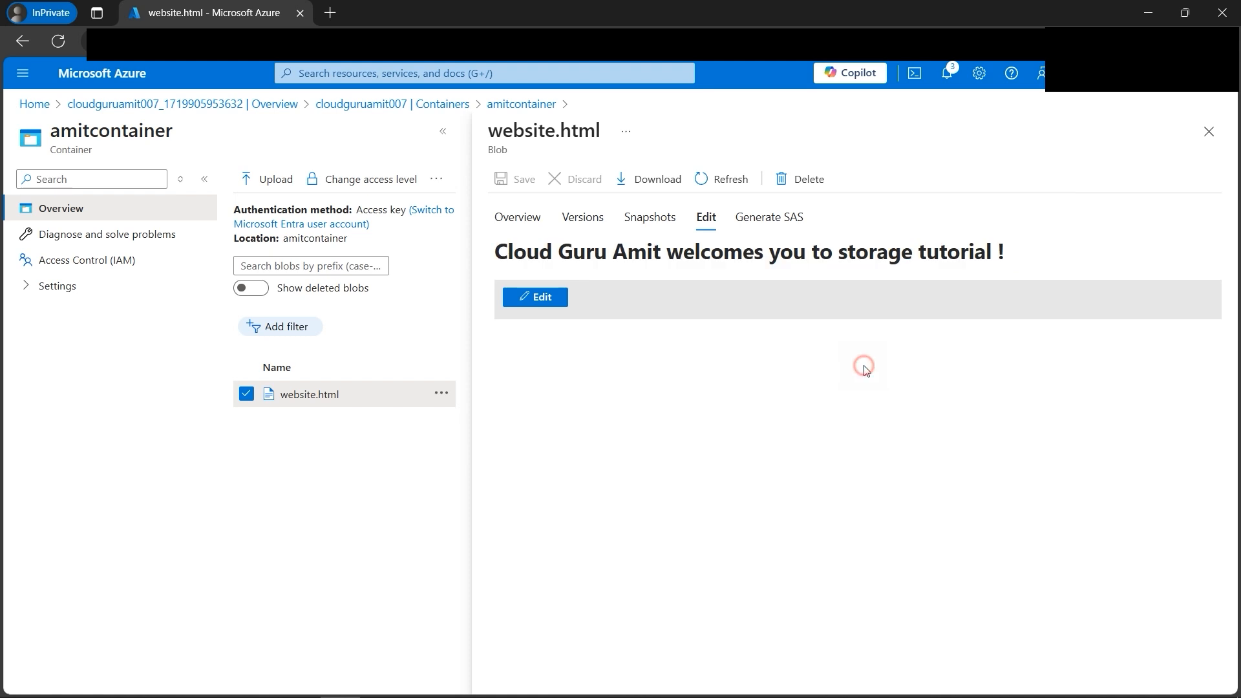
pyautogui.moveTo(498, 252); pyautogui.dragTo(1038, 256)
pyautogui.click(881, 368)
pyautogui.click(556, 298)
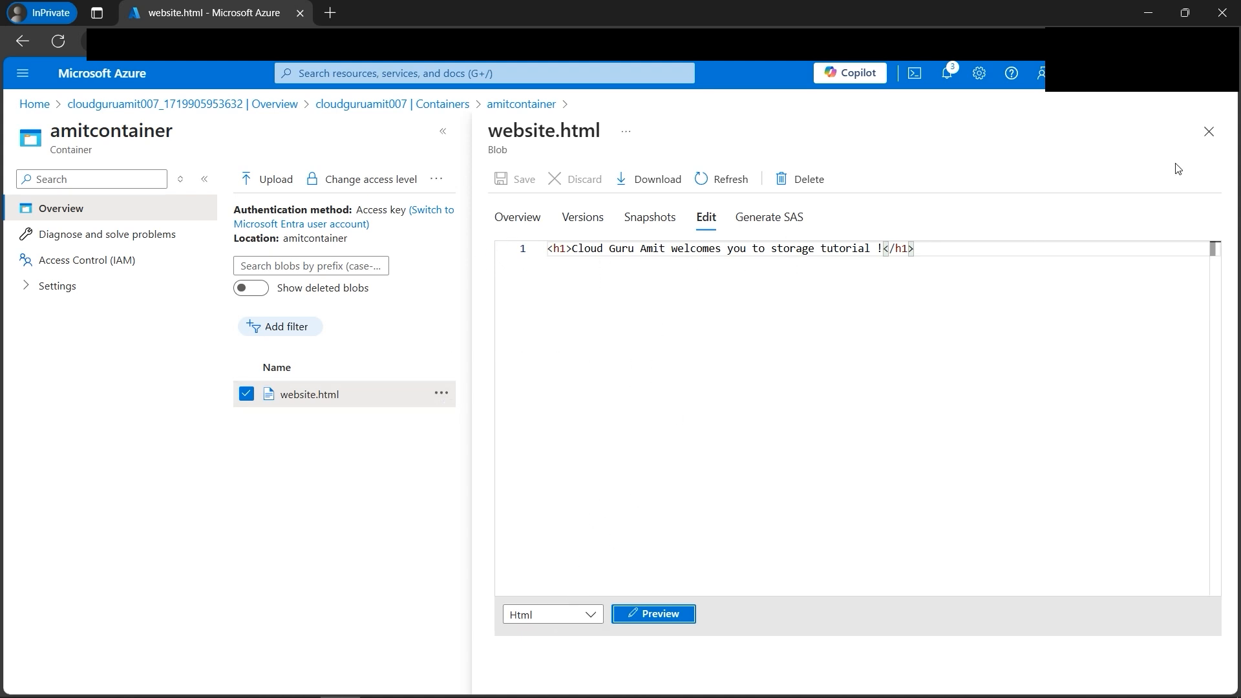
pyautogui.click(1206, 137)
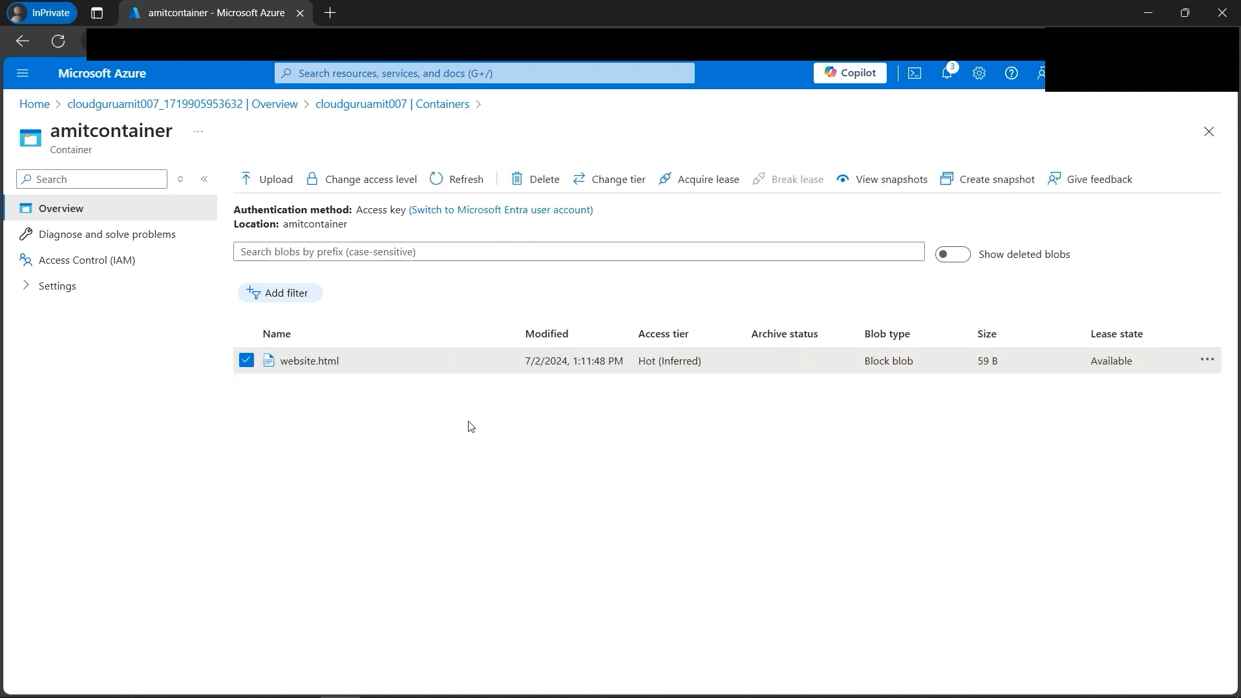
# Step: Check the storage tutorial agenda image, then return to the Azure portal in Edge and open the file shares list of cloudguruamit007
pyautogui.click(419, 685)
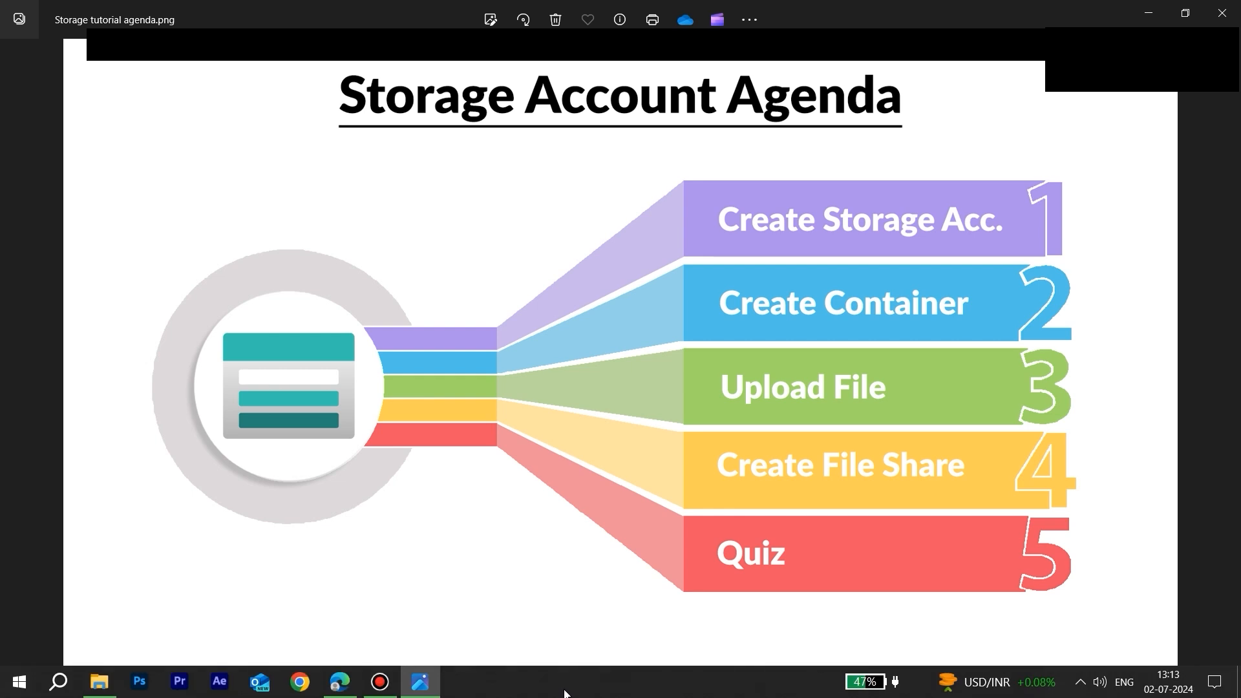
pyautogui.click(339, 682)
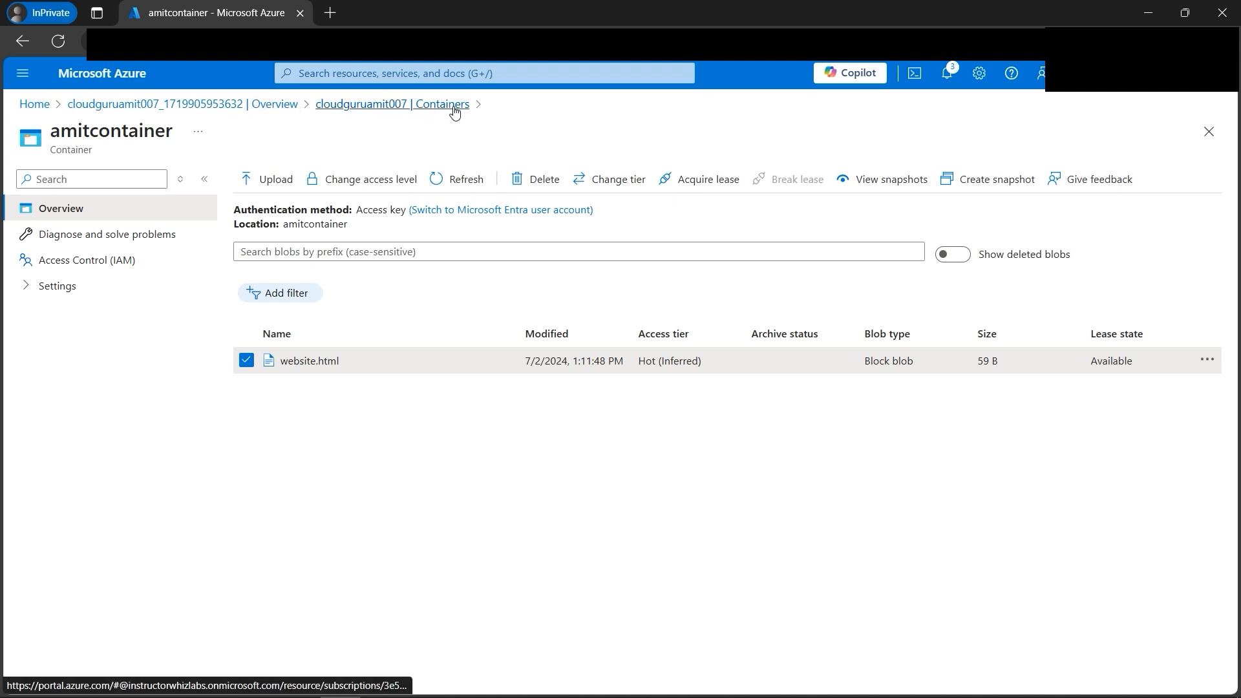
pyautogui.click(267, 104)
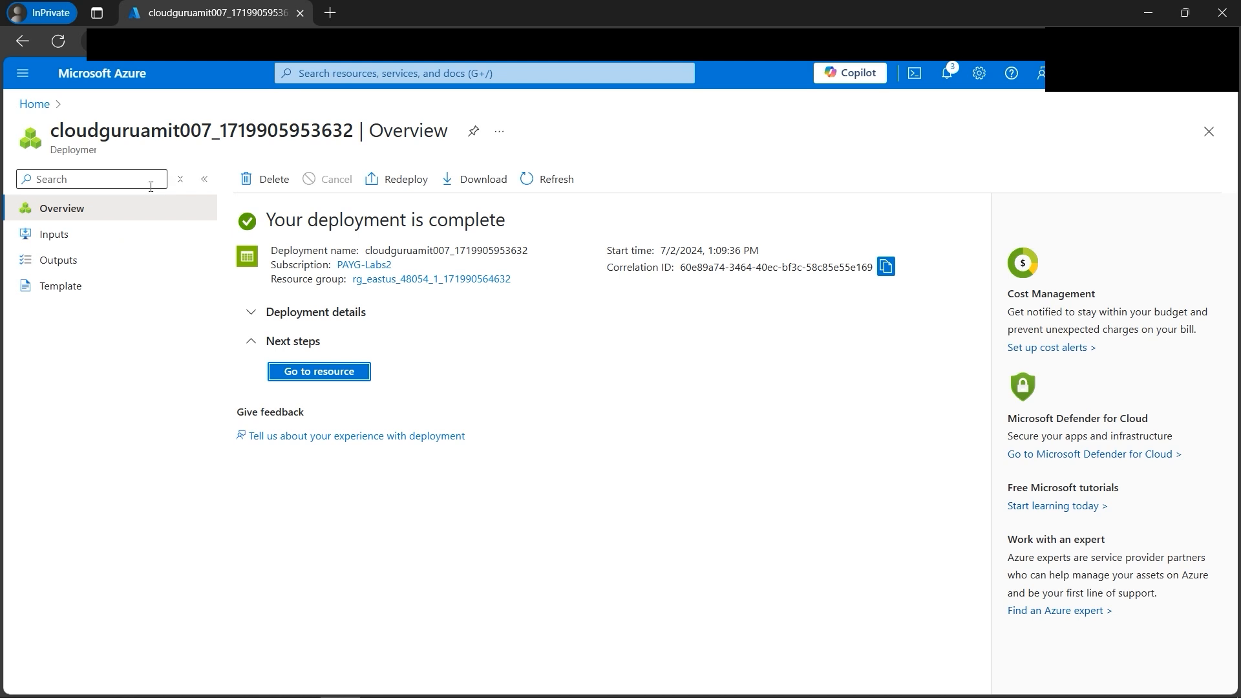
pyautogui.click(330, 376)
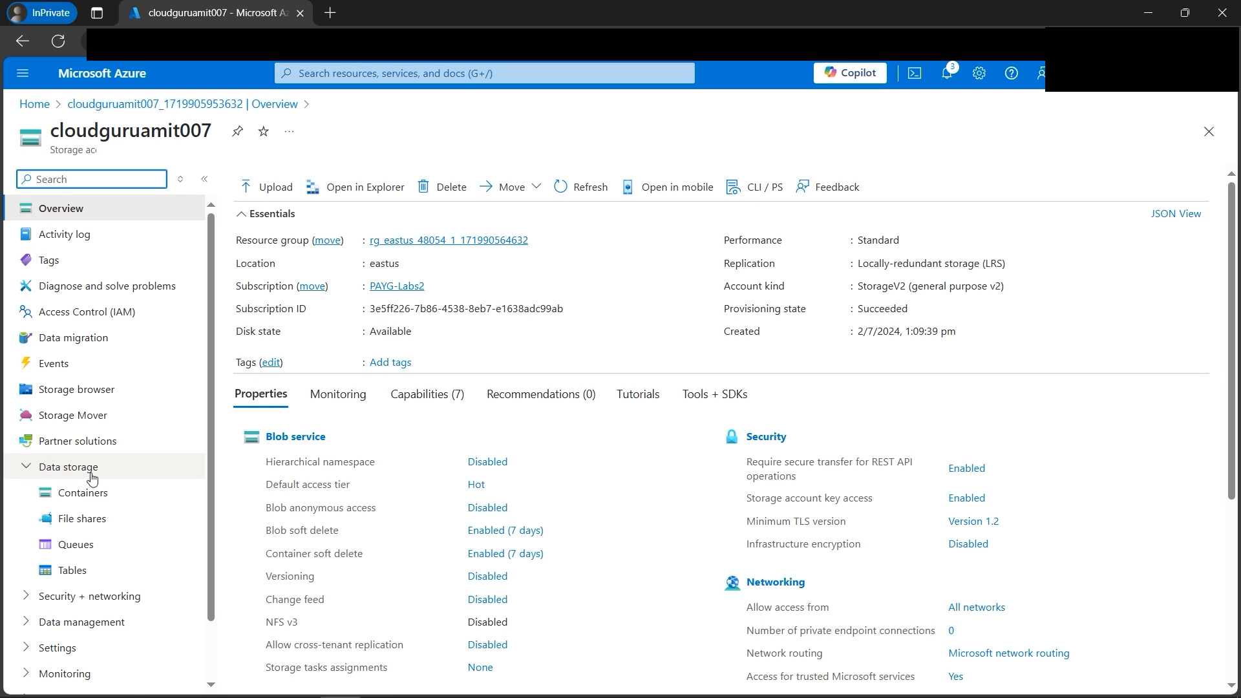
pyautogui.click(94, 525)
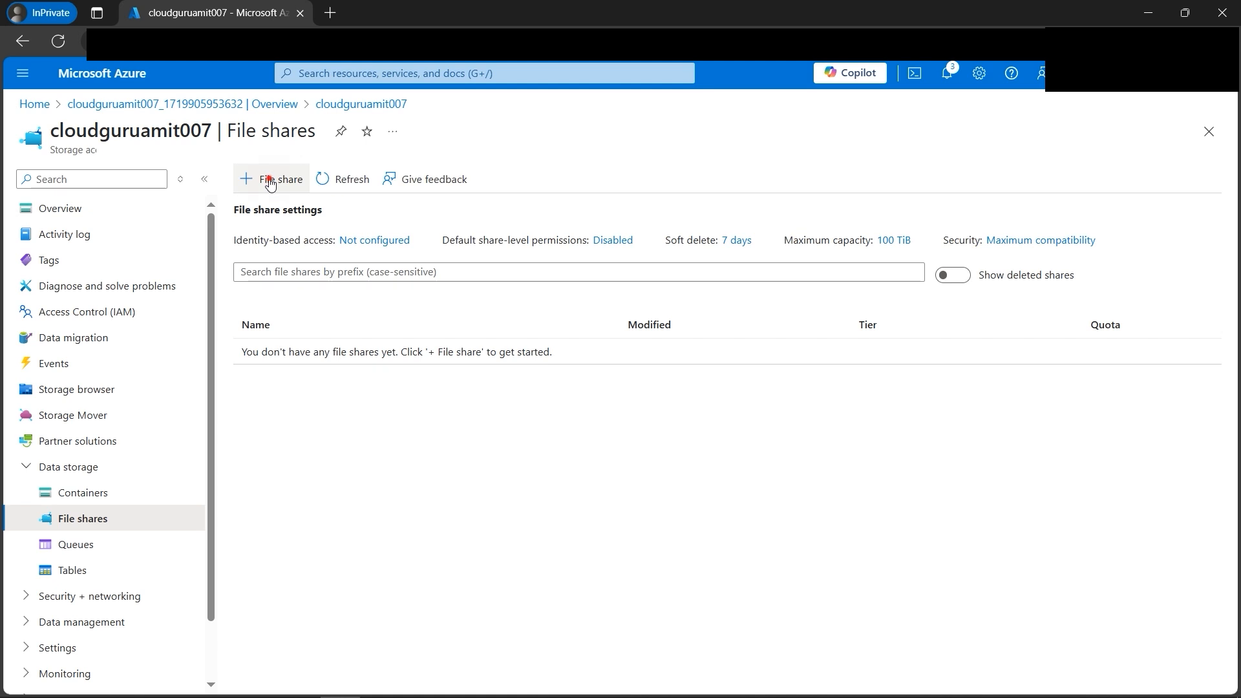
# Step: Configure a new file share named amitfileshare with the Hot access tier and proceed to its review
pyautogui.click(270, 181)
pyautogui.write('amit')
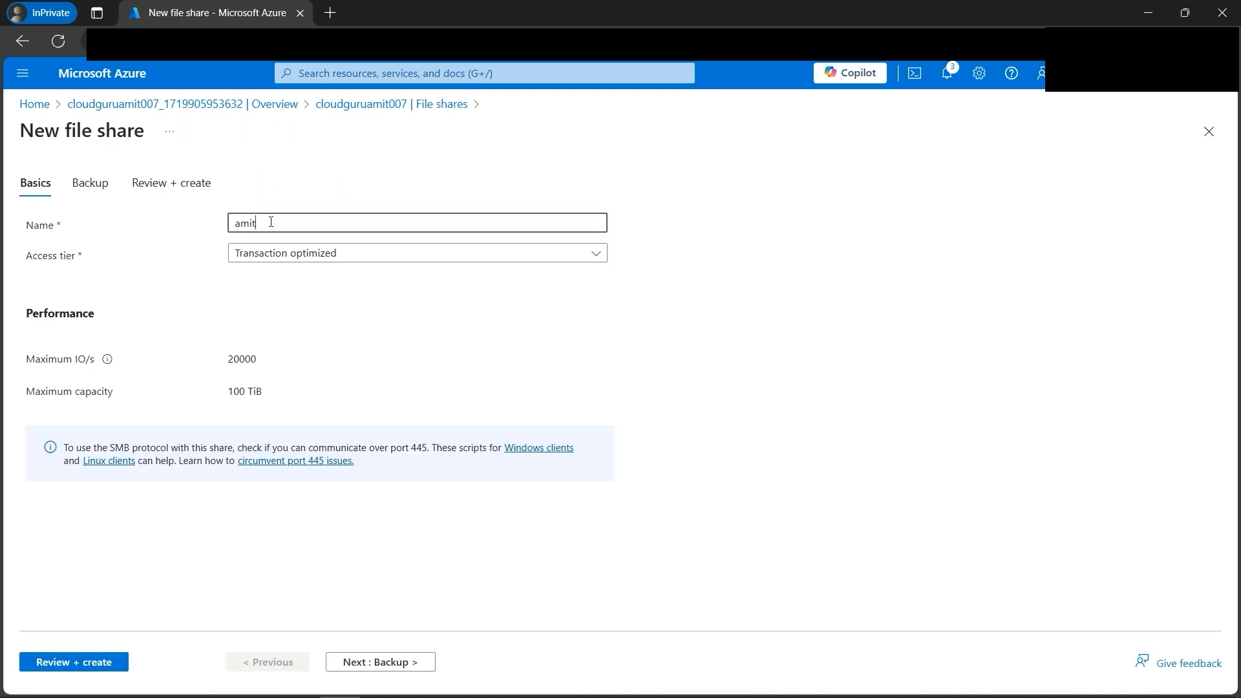
pyautogui.write('fileshare')
pyautogui.click(318, 256)
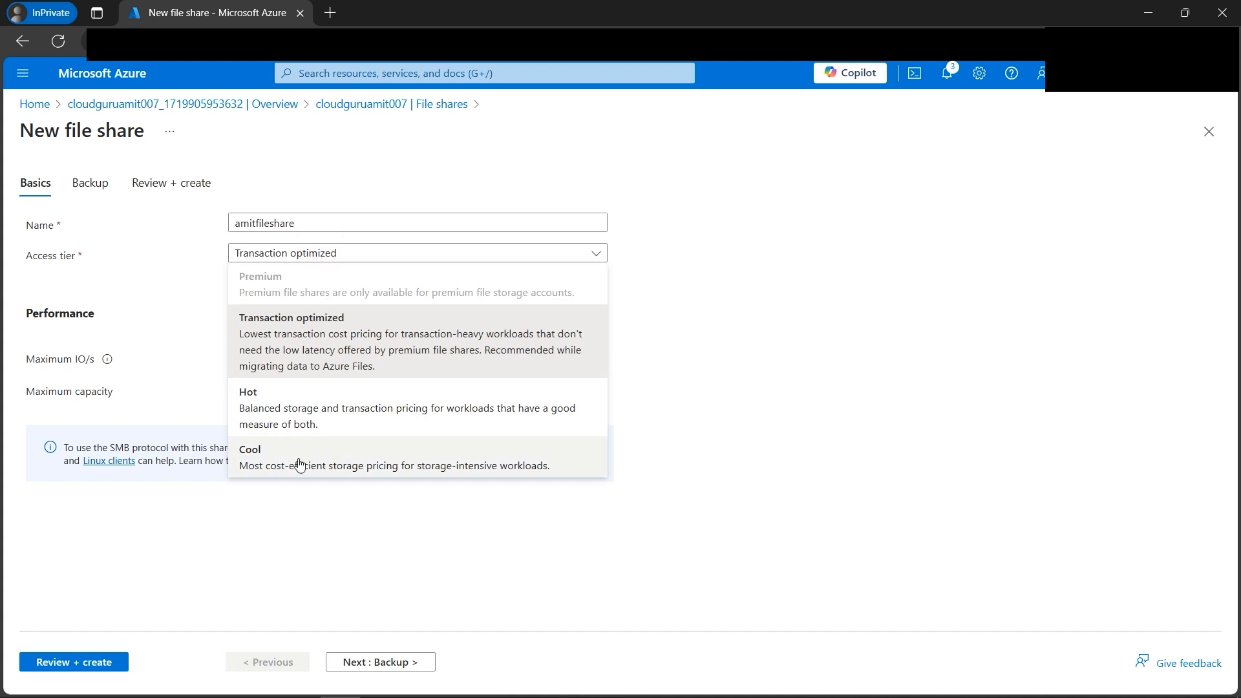
pyautogui.click(293, 413)
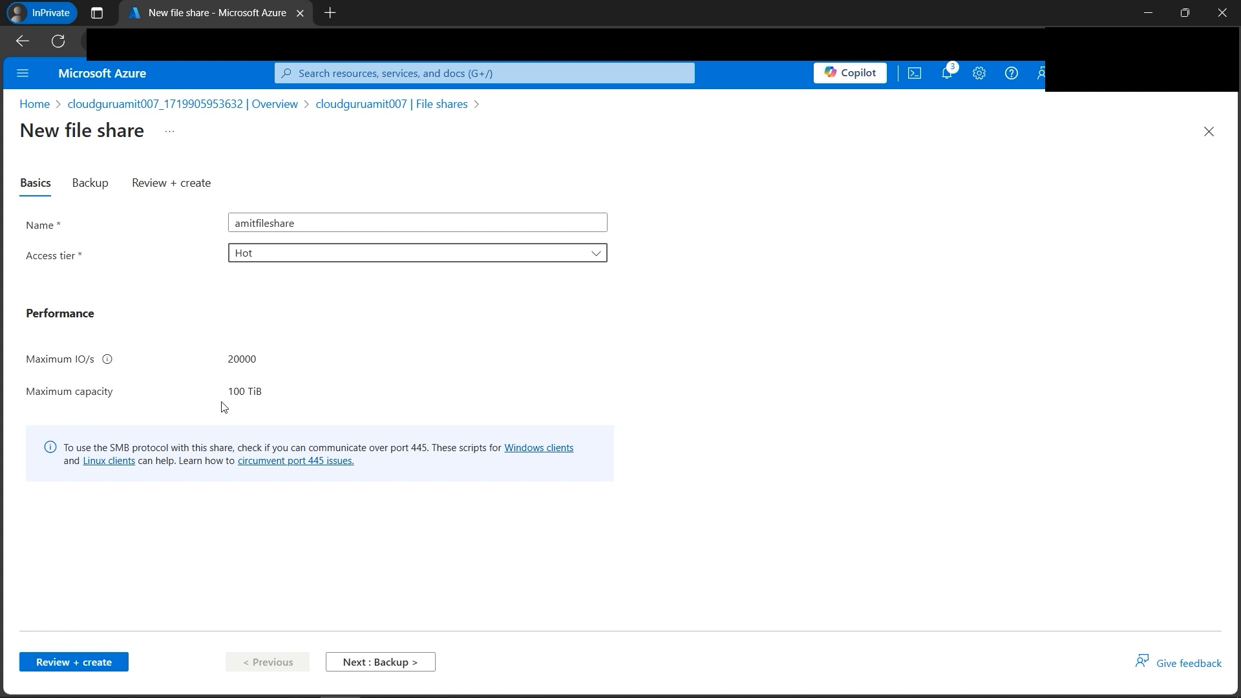
pyautogui.moveTo(229, 390); pyautogui.dragTo(257, 406)
pyautogui.click(348, 378)
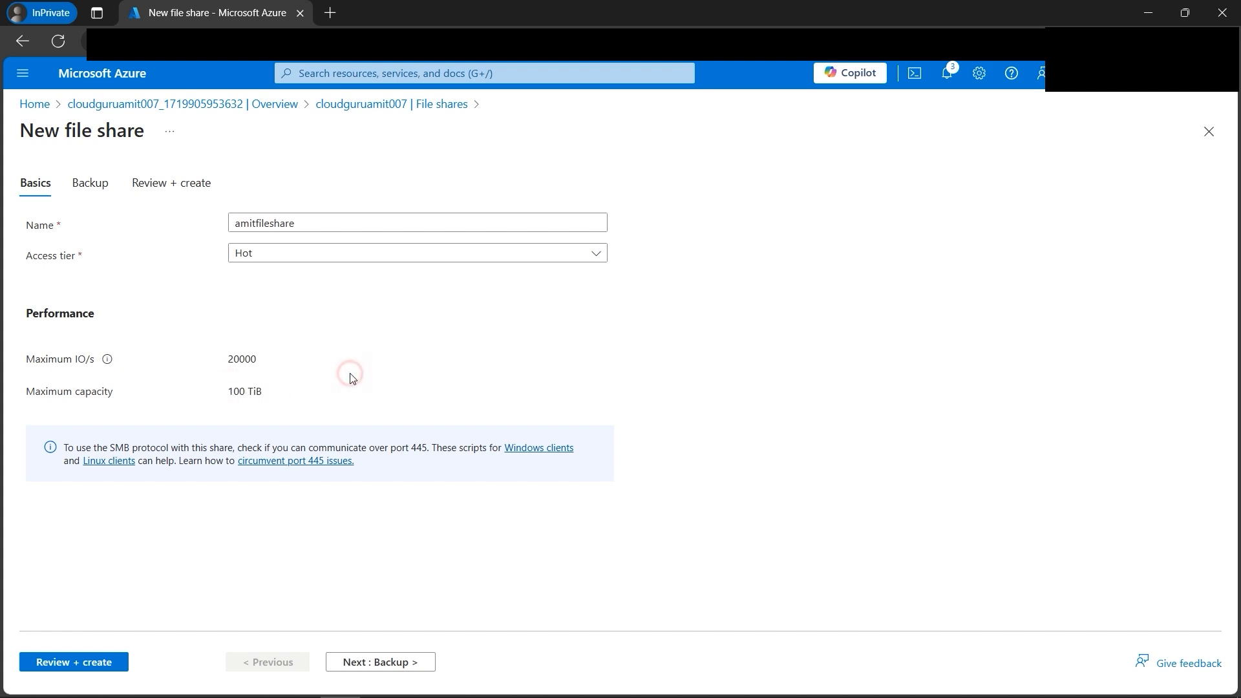
pyautogui.click(98, 673)
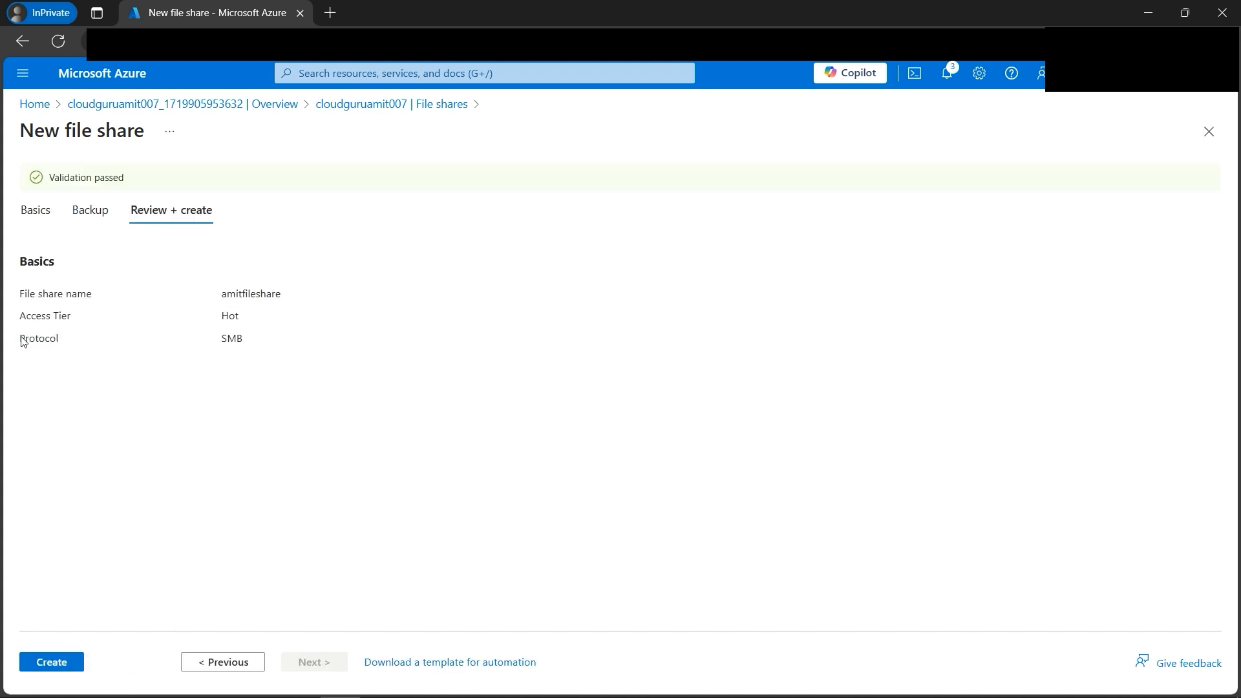
# Step: Review the protocol and access tier of amitfileshare and create the file share
pyautogui.moveTo(20, 339); pyautogui.dragTo(57, 342)
pyautogui.click(256, 343)
pyautogui.click(226, 319)
pyautogui.moveTo(221, 321); pyautogui.dragTo(265, 323)
pyautogui.click(277, 344)
pyautogui.click(67, 668)
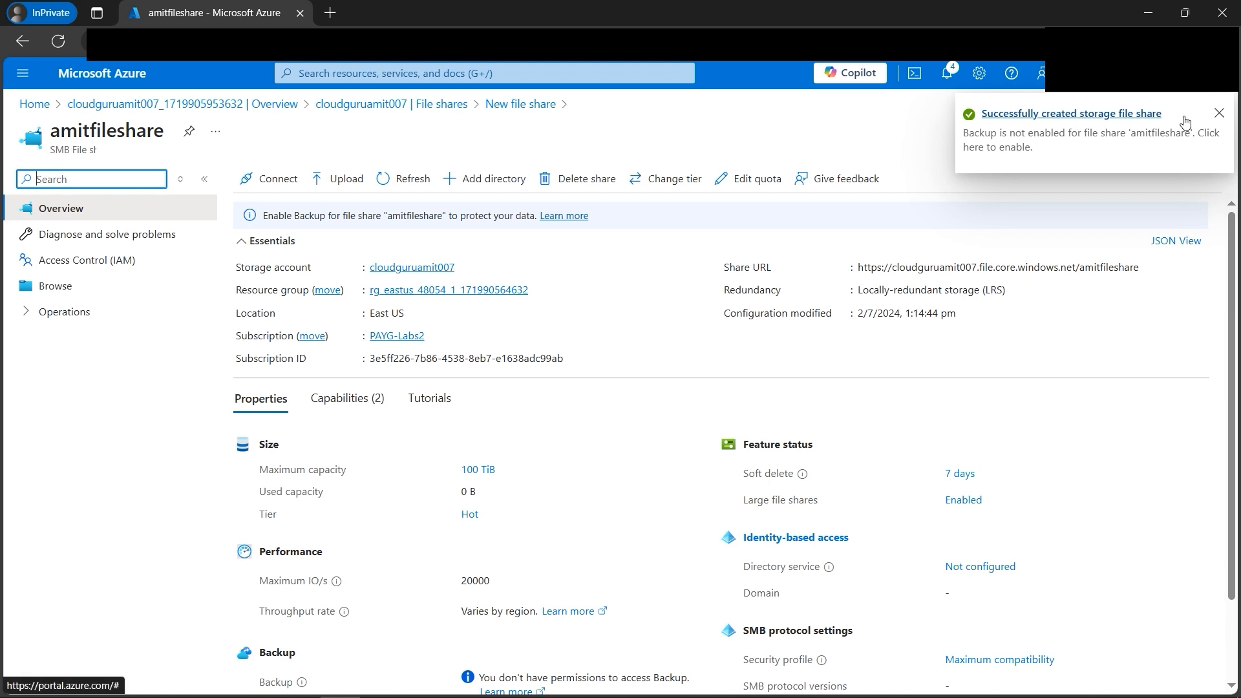
# Step: Dismiss the creation notification and examine the maximum capacity in the file share's properties
pyautogui.click(1219, 116)
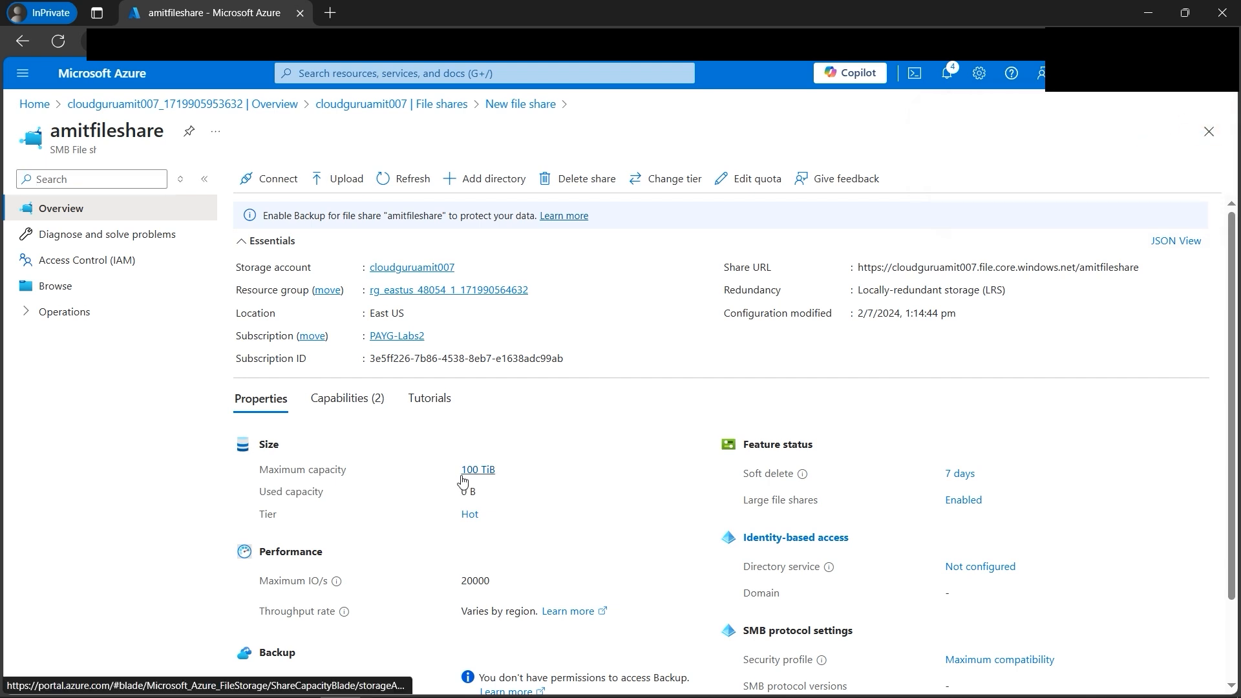
pyautogui.moveTo(454, 477); pyautogui.dragTo(512, 475)
pyautogui.click(1058, 407)
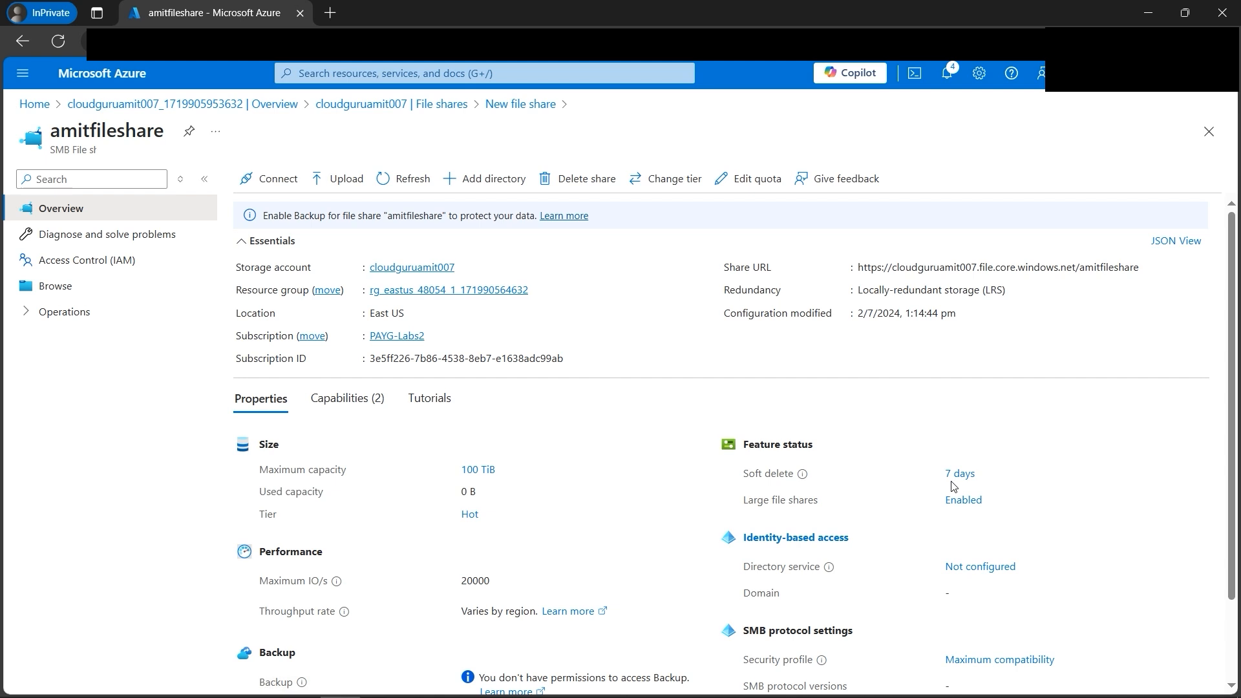
# Step: Browse the contents of amitfileshare and upload the local file website.html to it
pyautogui.click(69, 292)
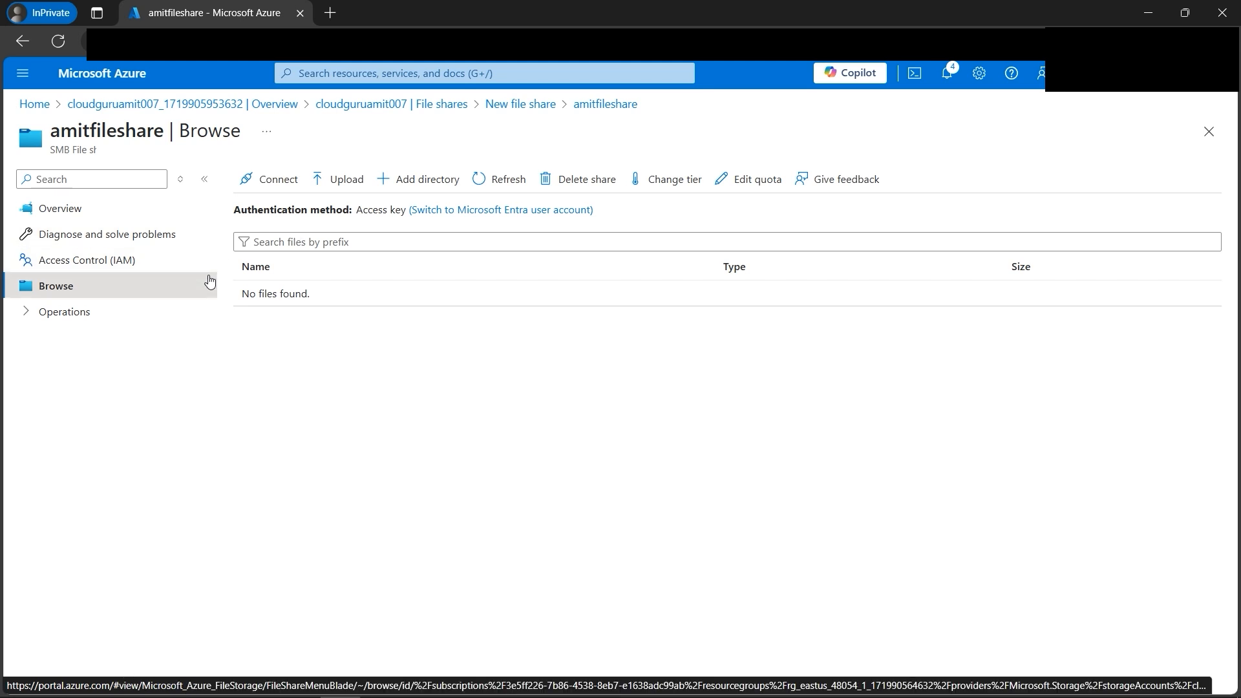
pyautogui.click(352, 187)
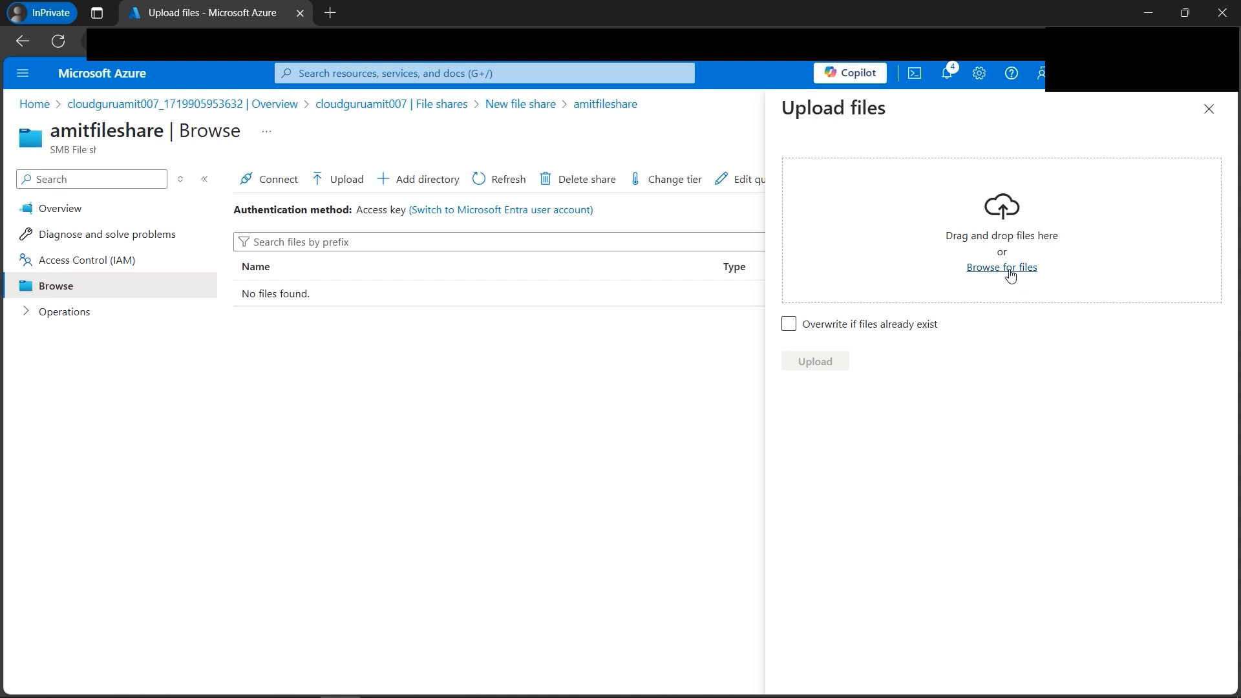
pyautogui.click(1010, 274)
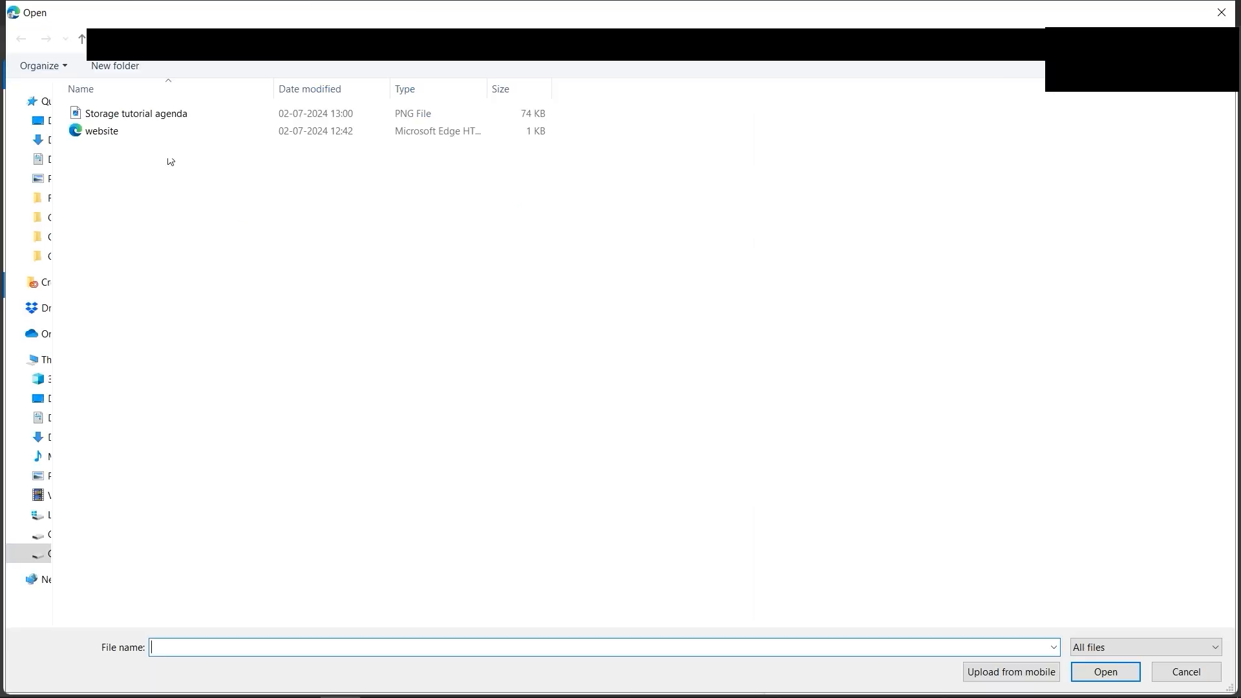
pyautogui.doubleClick(114, 132)
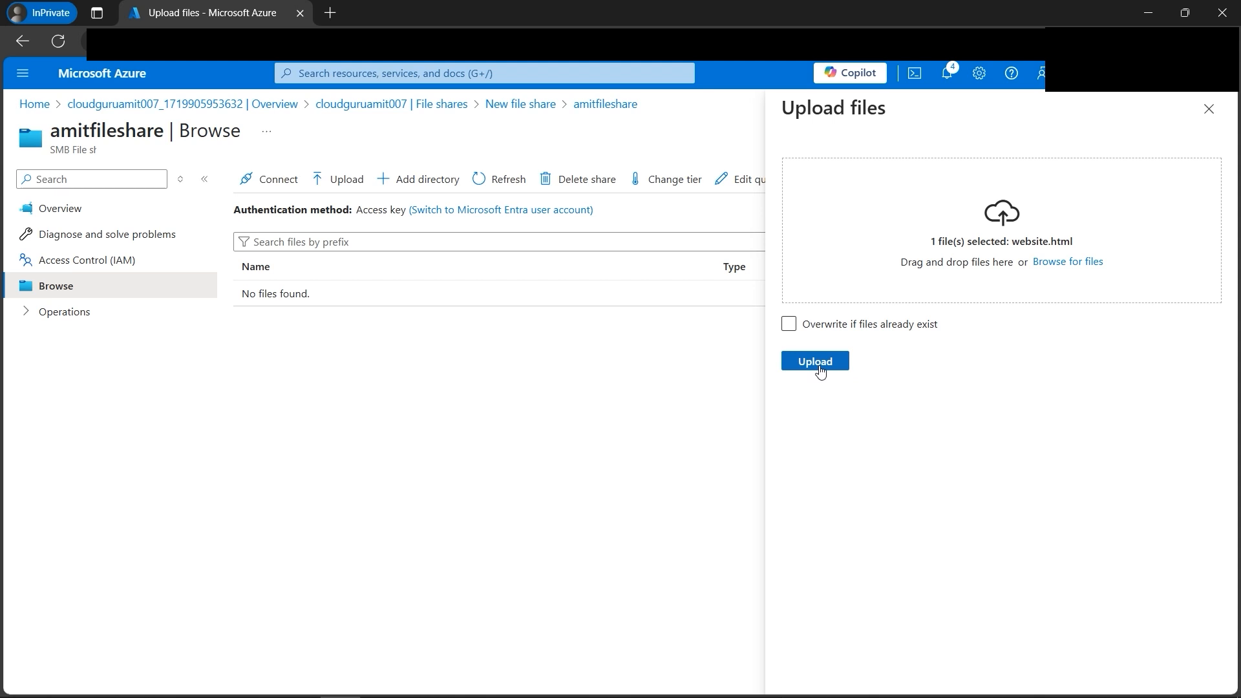
pyautogui.click(818, 363)
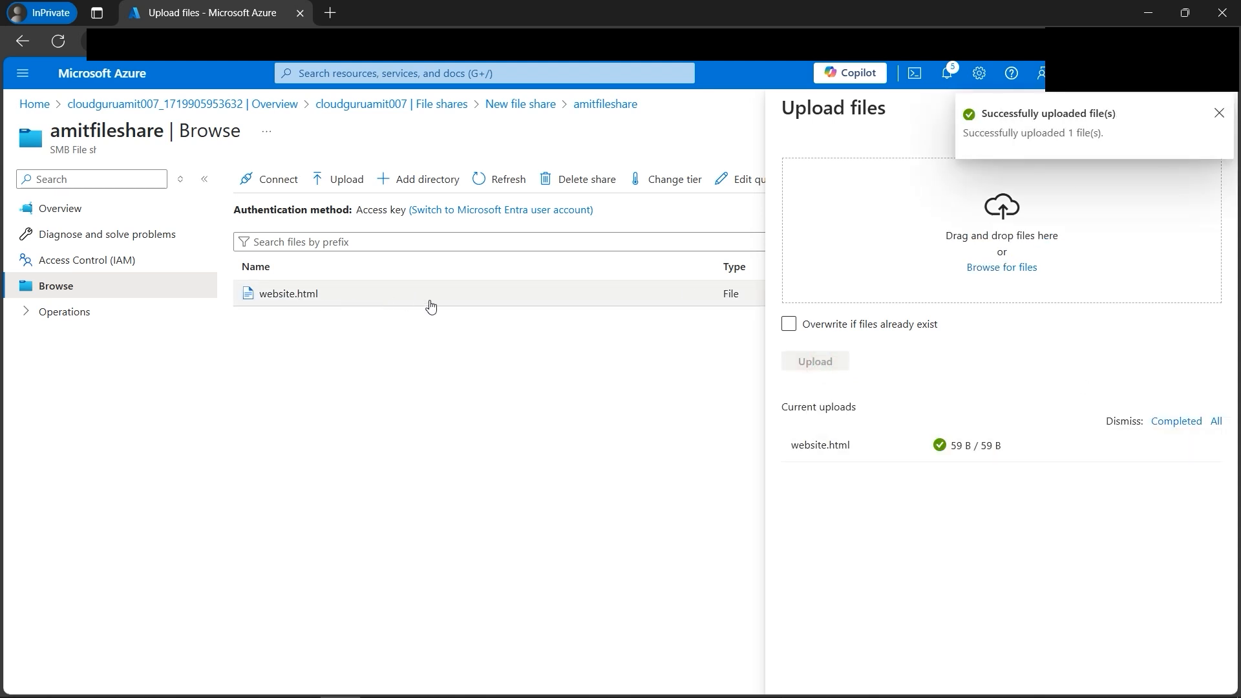
pyautogui.click(1219, 114)
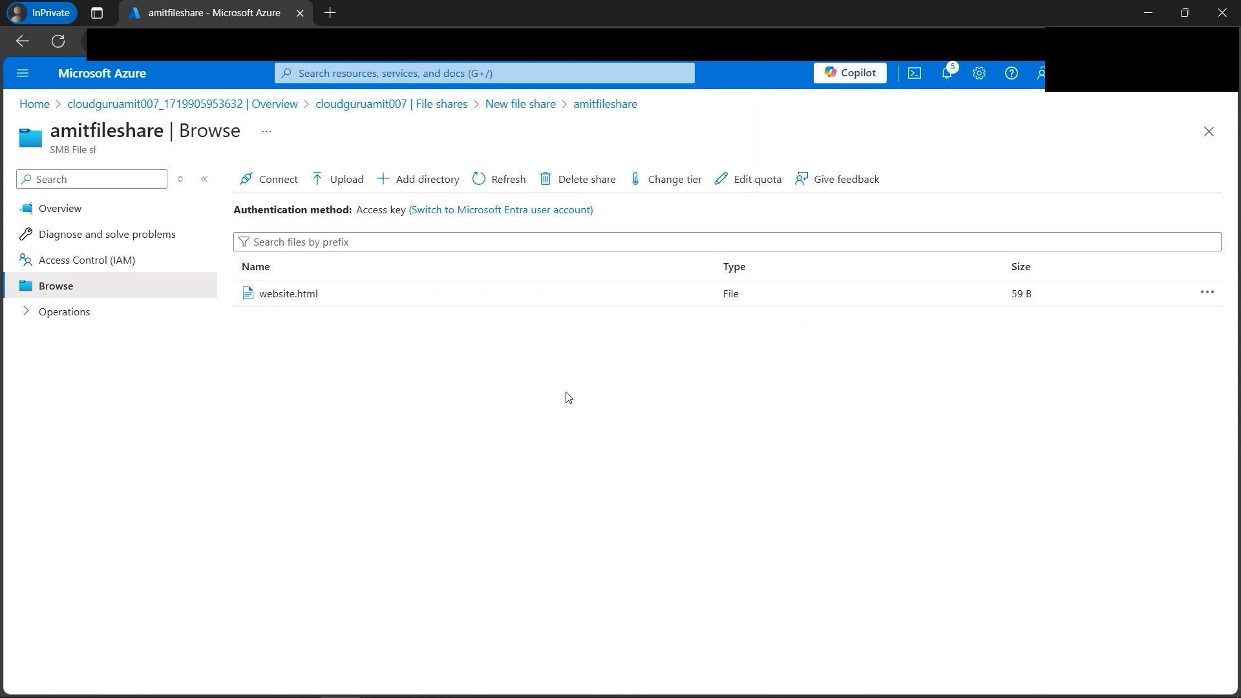
# Step: Upload Storage tutorial agenda.png from the file share's overview and list the files stored in amitfileshare
pyautogui.click(83, 217)
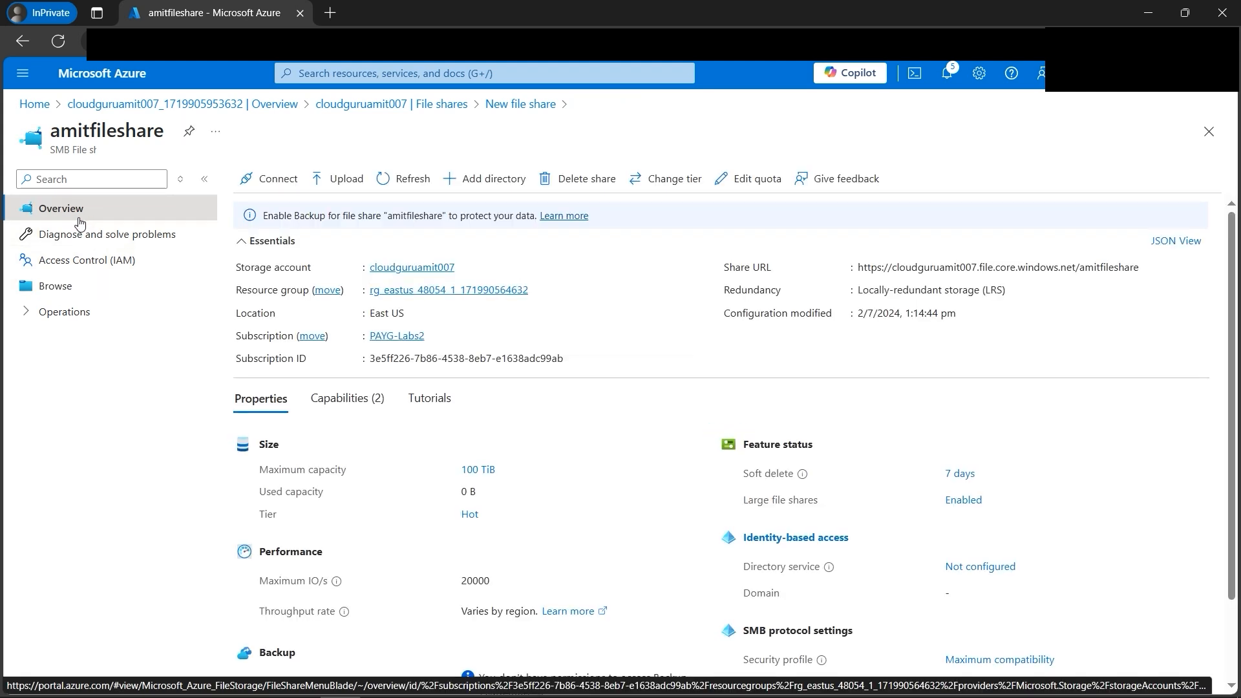
pyautogui.click(349, 184)
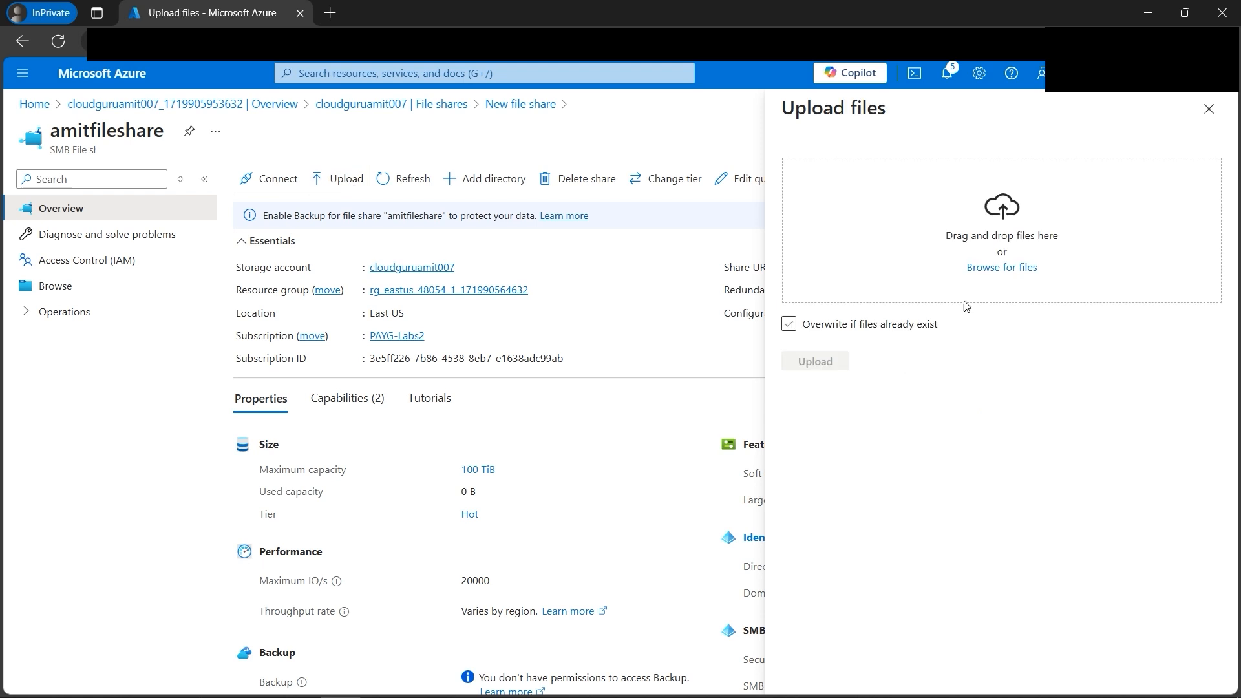
pyautogui.click(1015, 270)
pyautogui.click(173, 113)
pyautogui.doubleClick(172, 113)
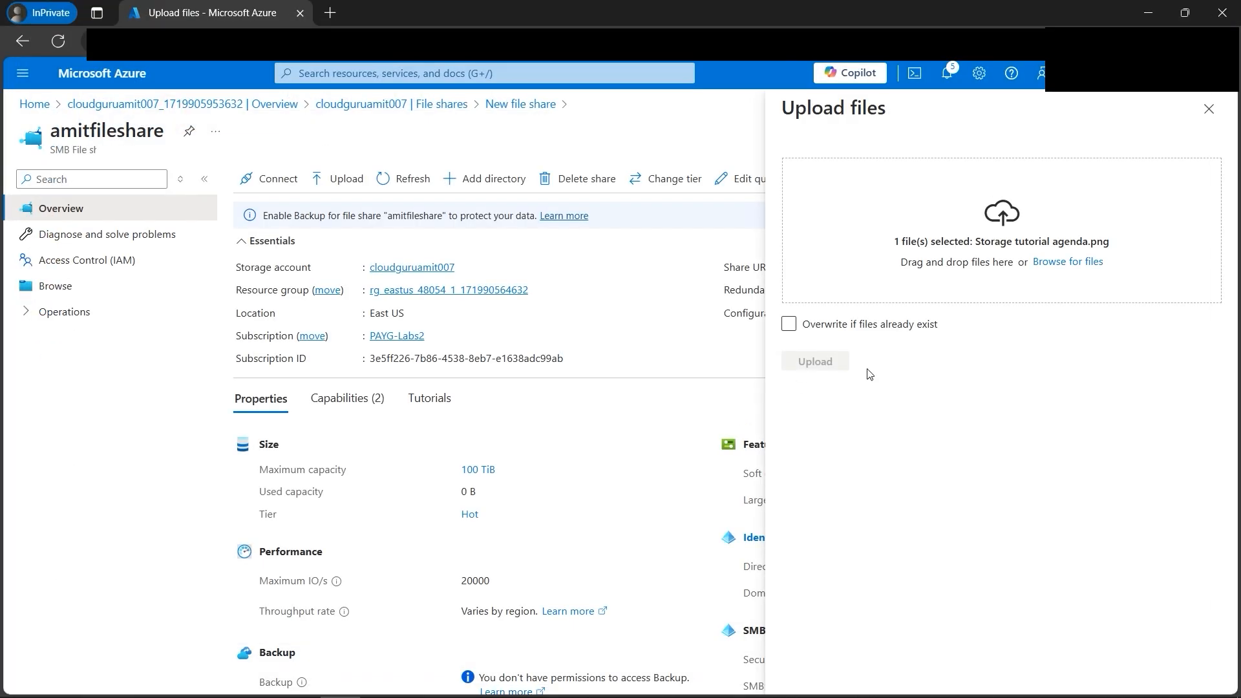
pyautogui.click(820, 363)
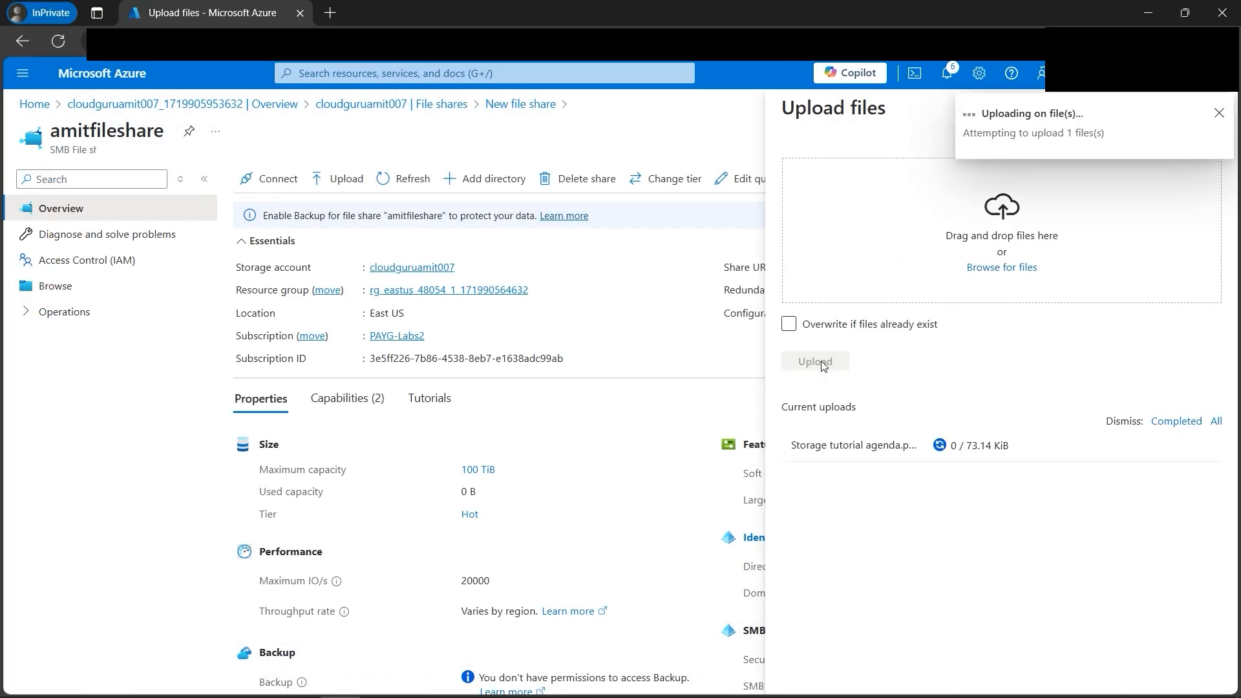
pyautogui.click(1220, 113)
pyautogui.click(1218, 110)
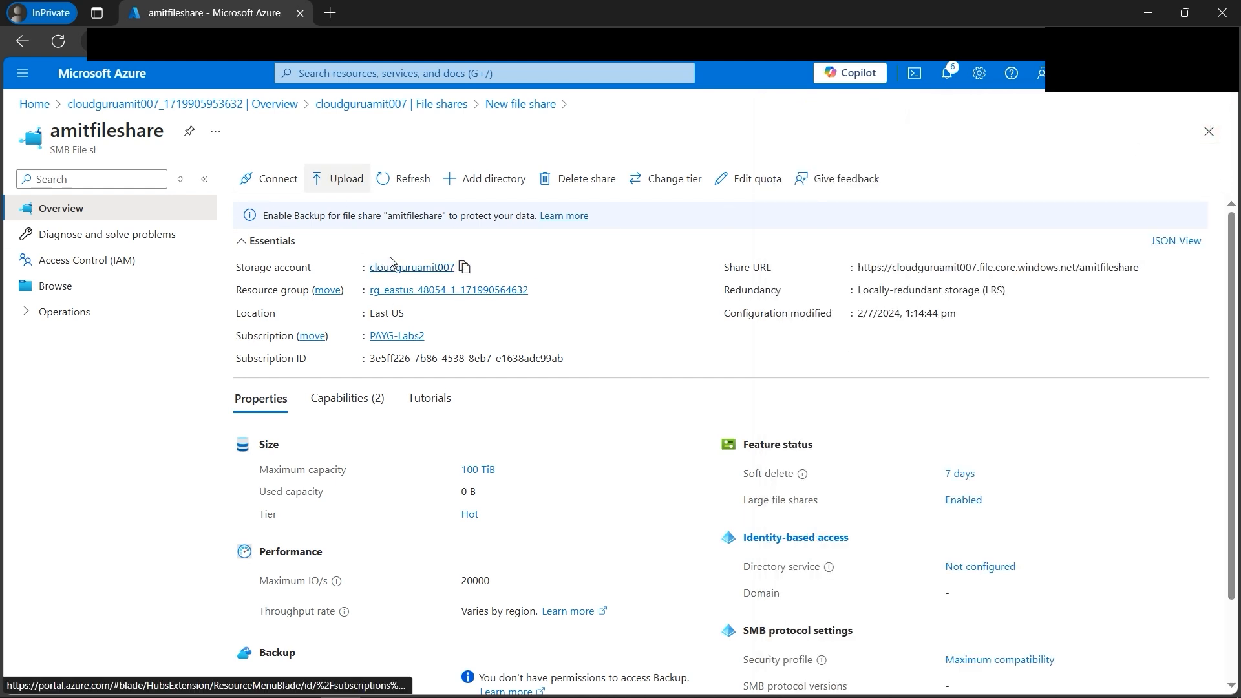
pyautogui.click(61, 294)
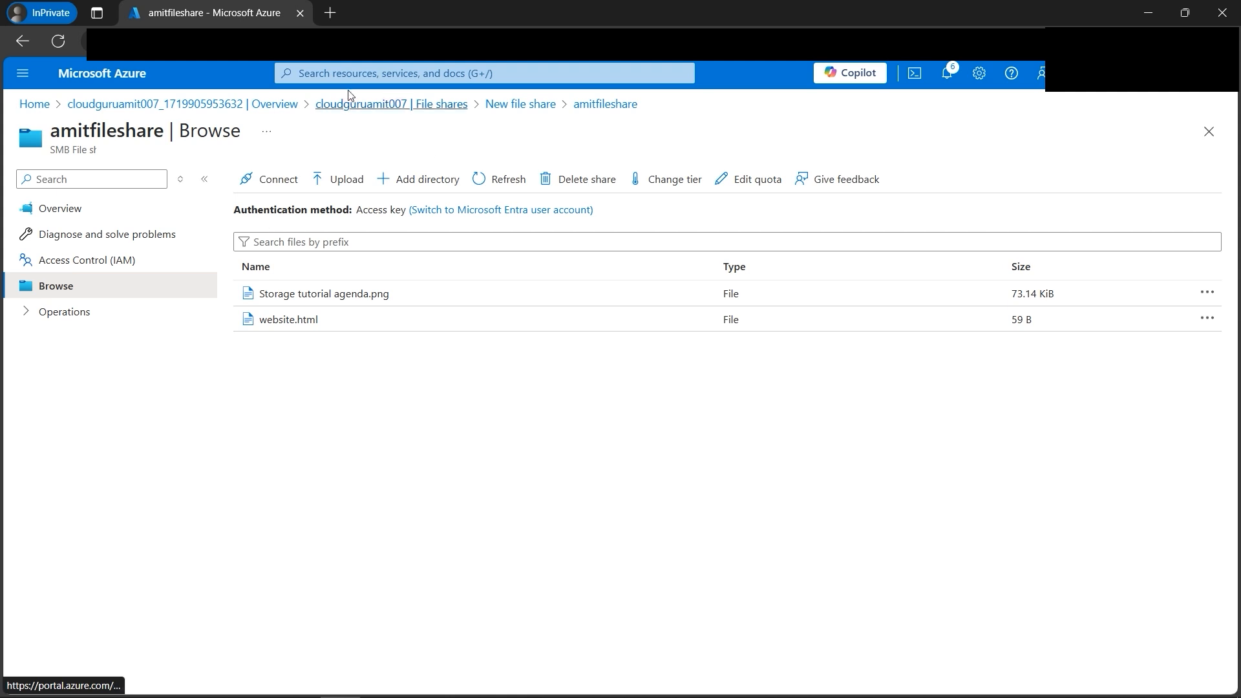
pyautogui.click(347, 73)
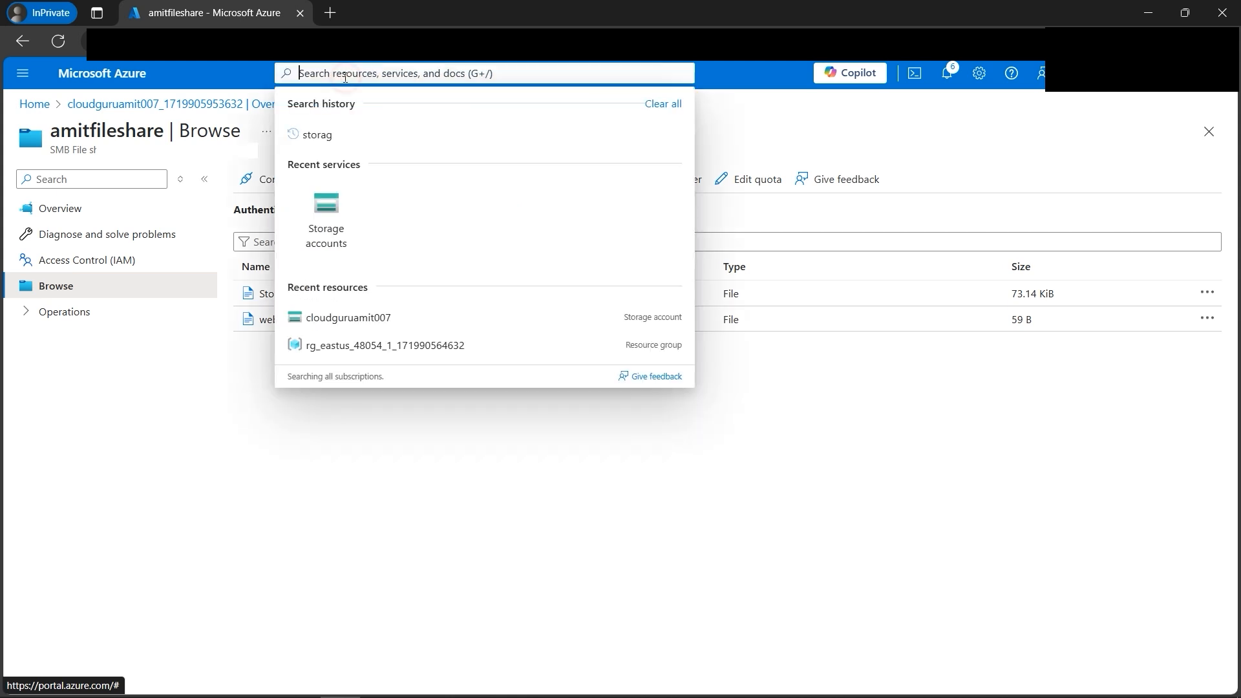
pyautogui.write('resour')
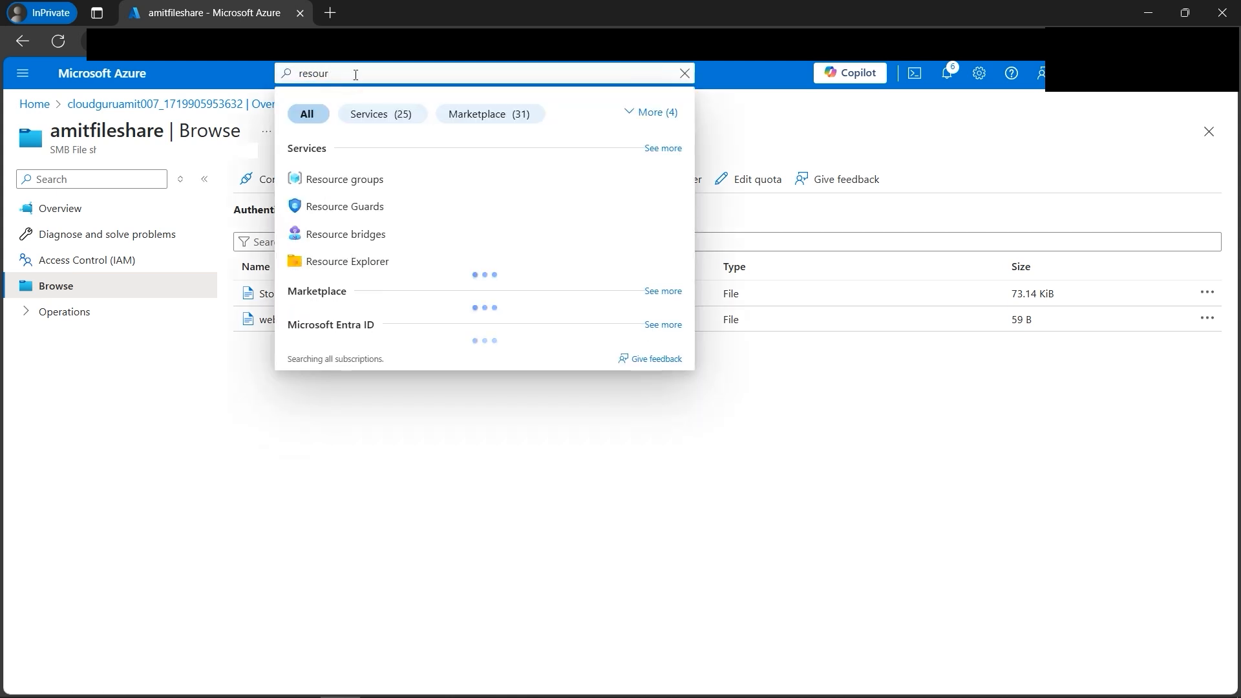
pyautogui.click(381, 179)
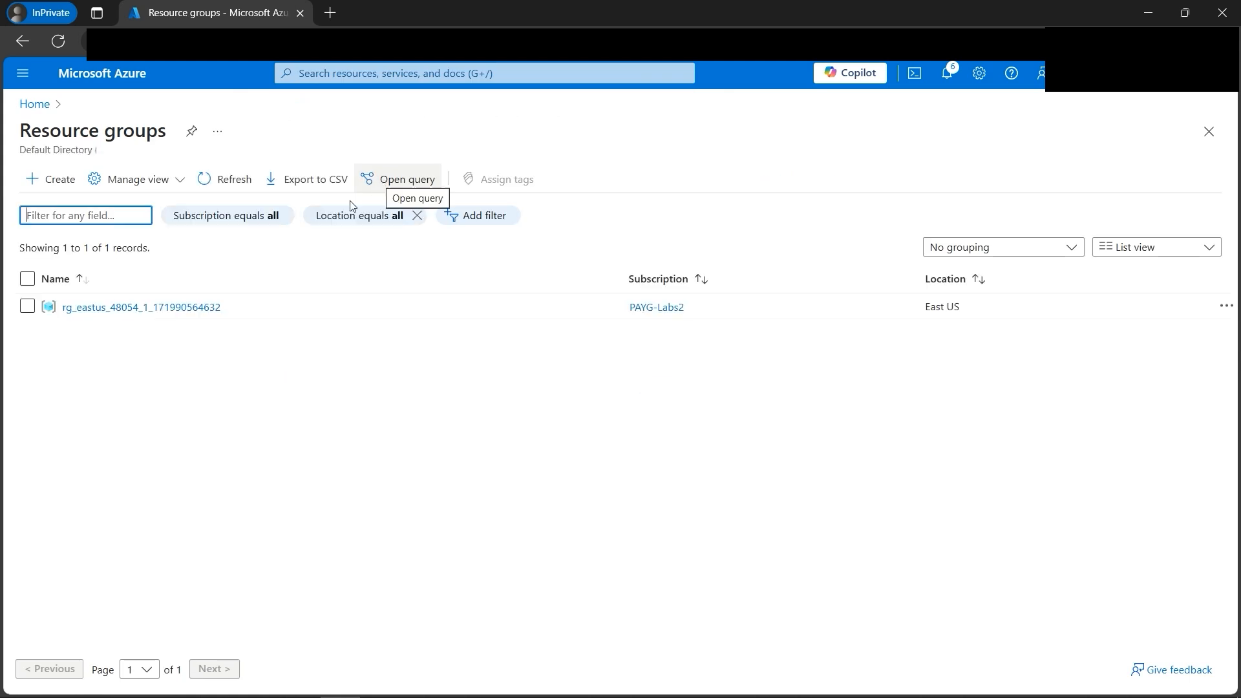
pyautogui.click(135, 309)
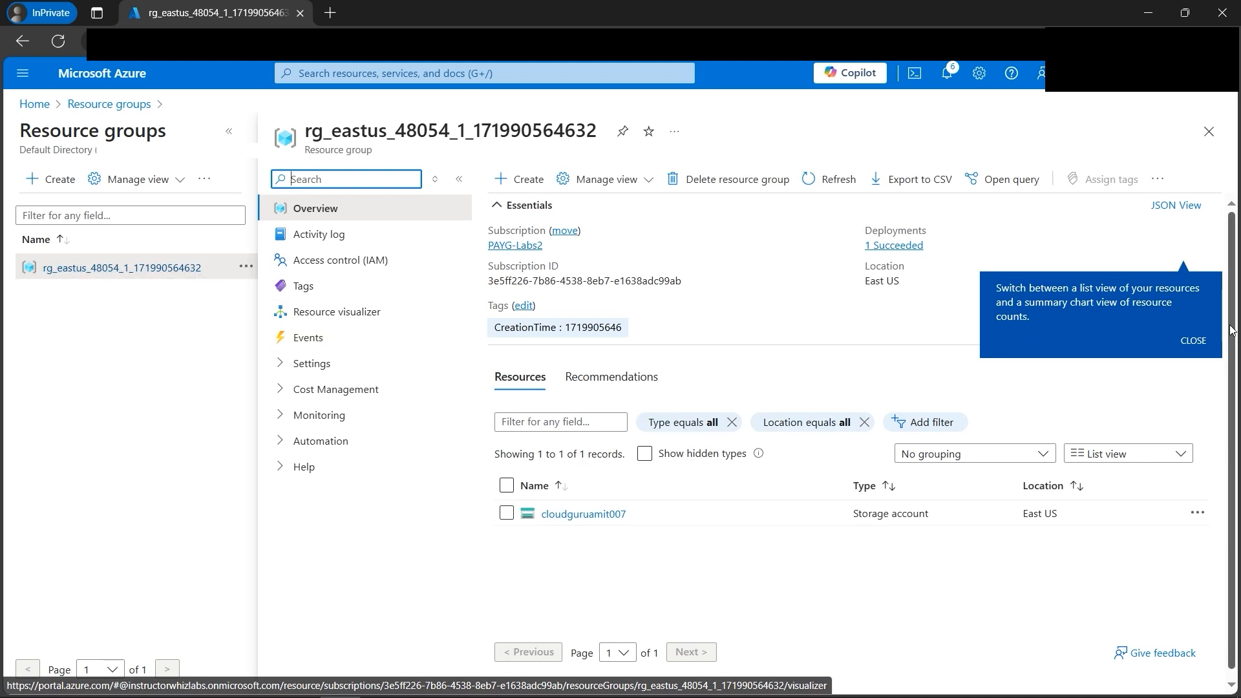
pyautogui.click(1196, 346)
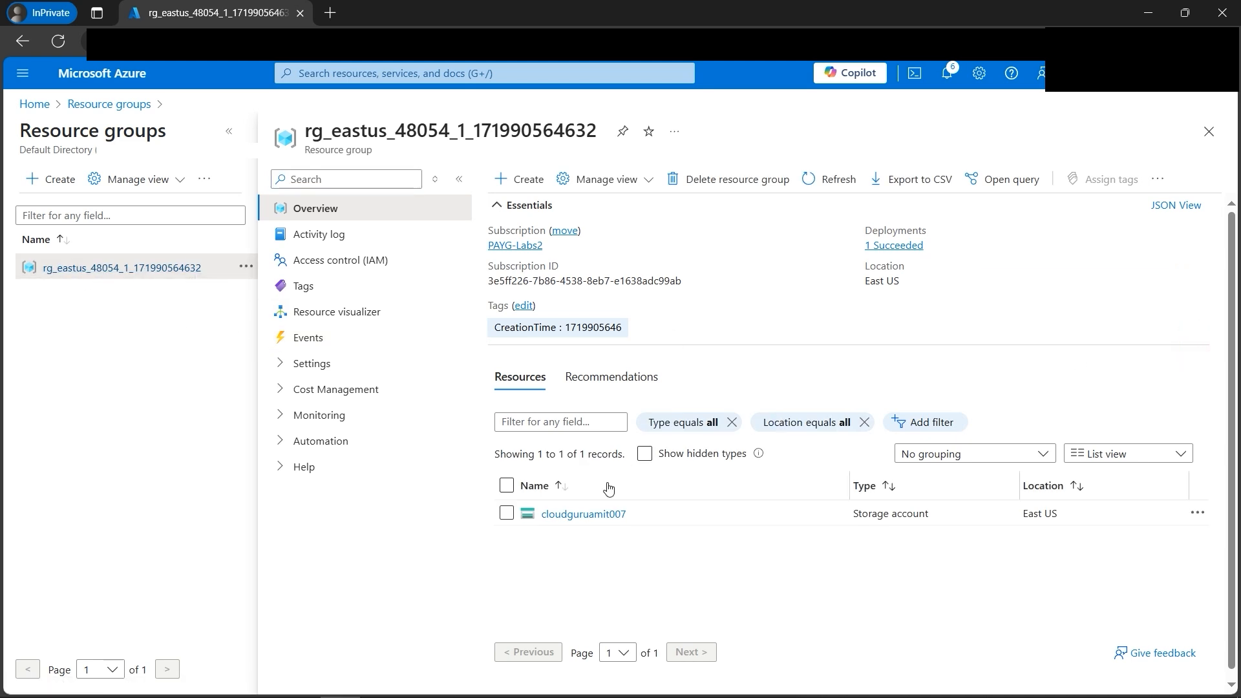
# Step: Delete the storage account cloudguruamit007 from the resource group, entering "delete" as the confirmation text and confirming the permanent deletion
pyautogui.click(507, 486)
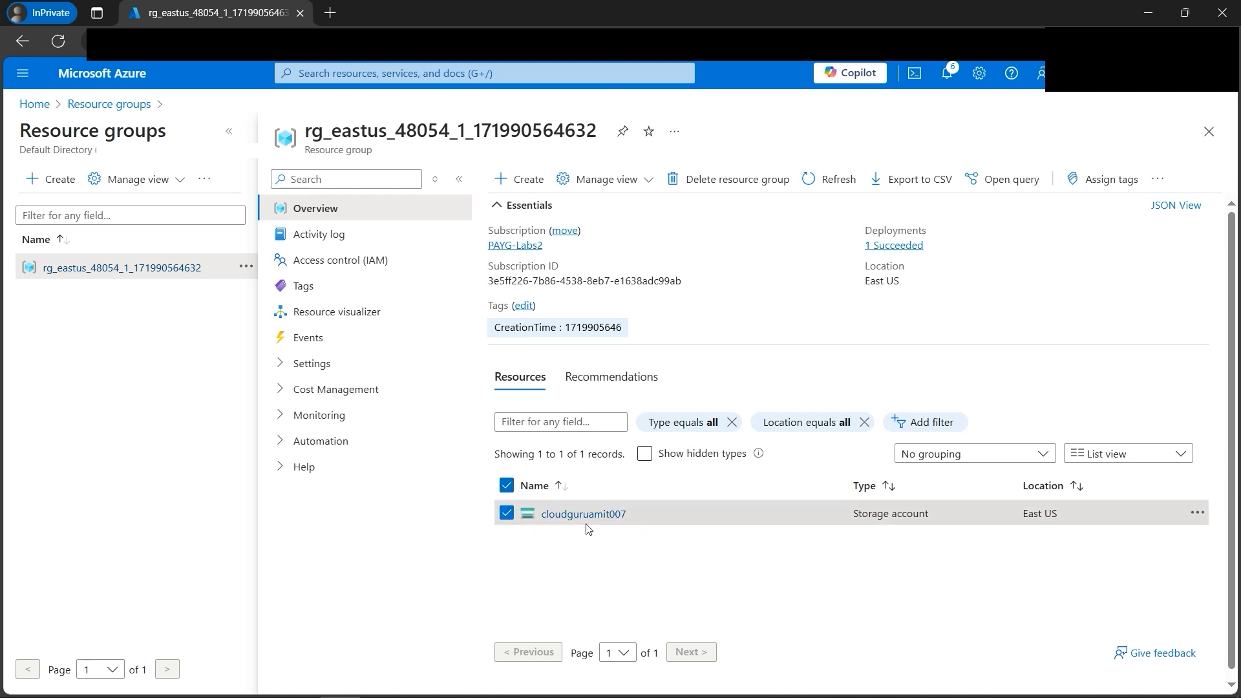
pyautogui.click(1160, 181)
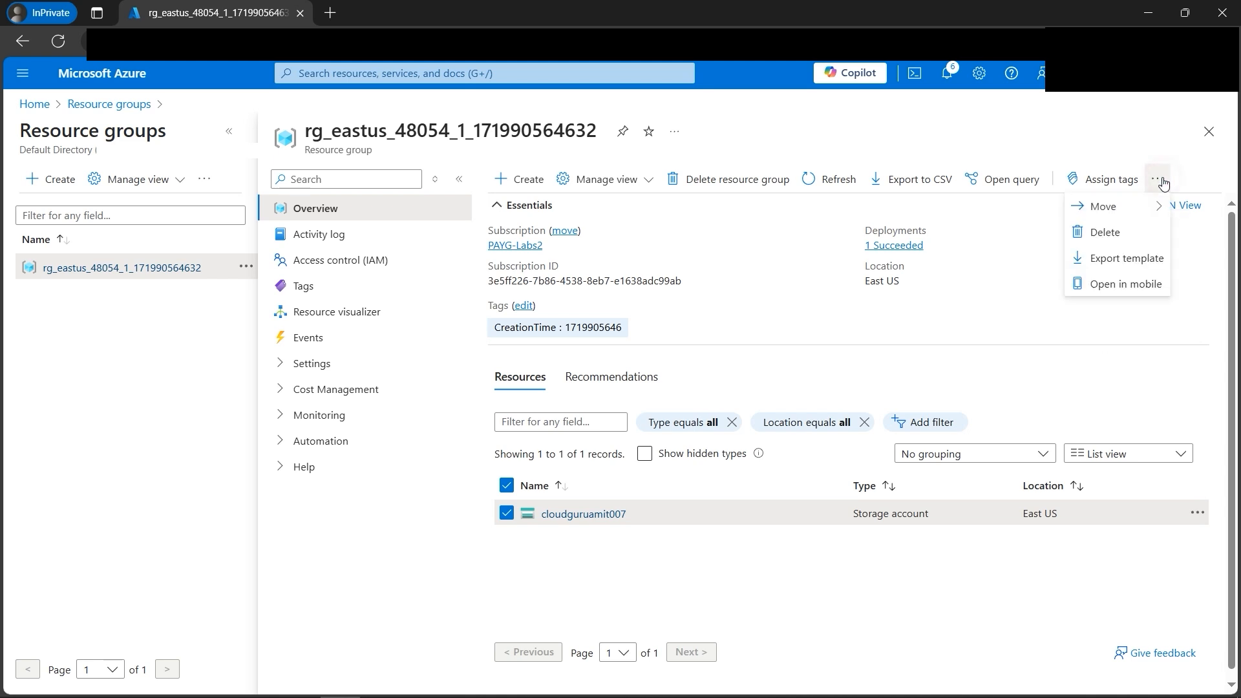
pyautogui.click(1099, 234)
pyautogui.moveTo(812, 614); pyautogui.dragTo(835, 619)
pyautogui.rightClick(836, 619)
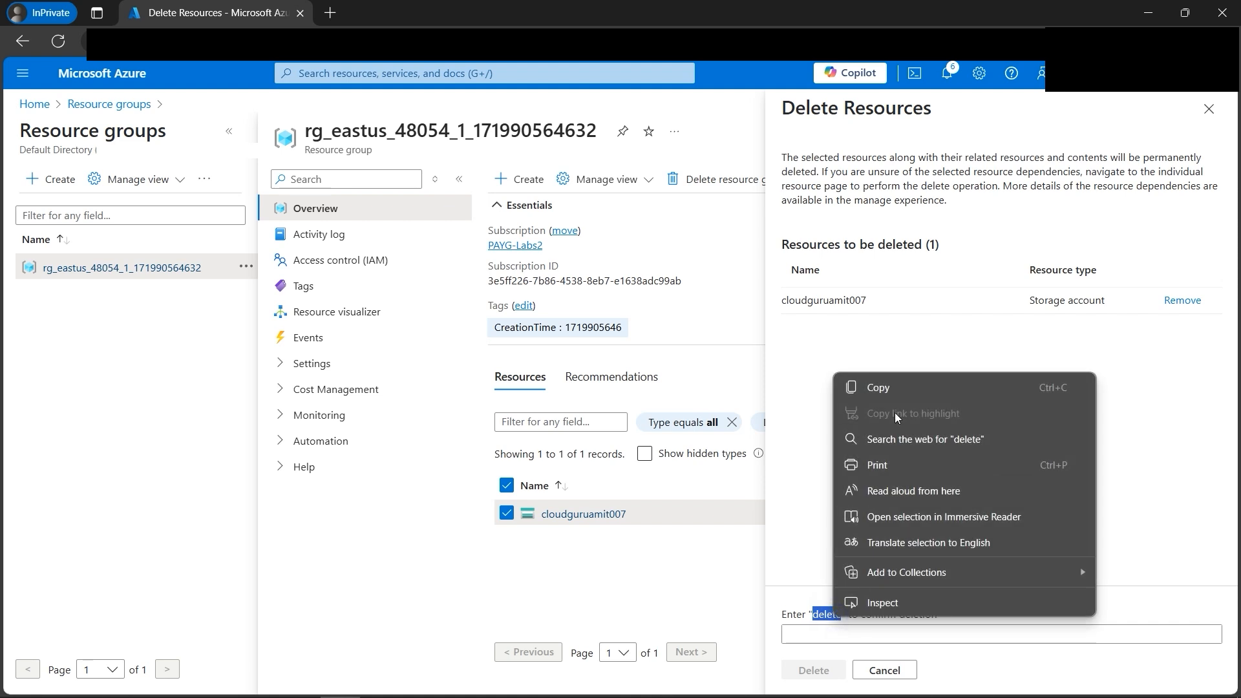
pyautogui.click(901, 383)
pyautogui.click(838, 637)
pyautogui.hotkey('ctrl', 'v')
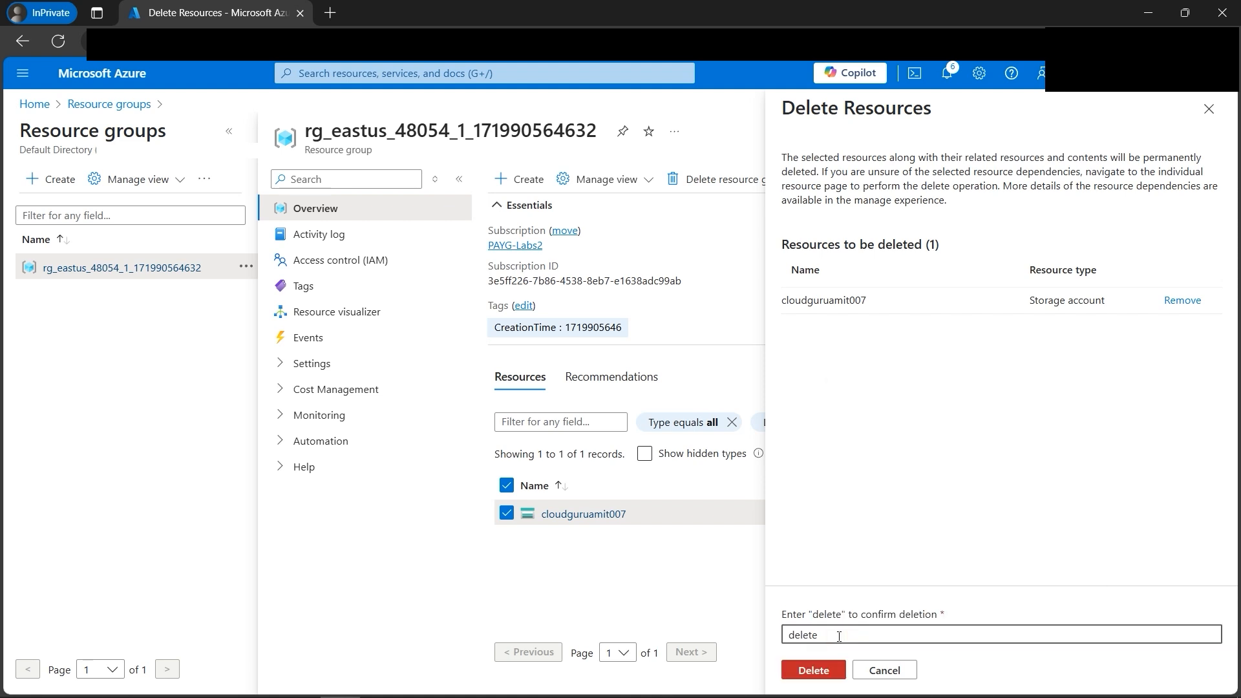
pyautogui.click(801, 671)
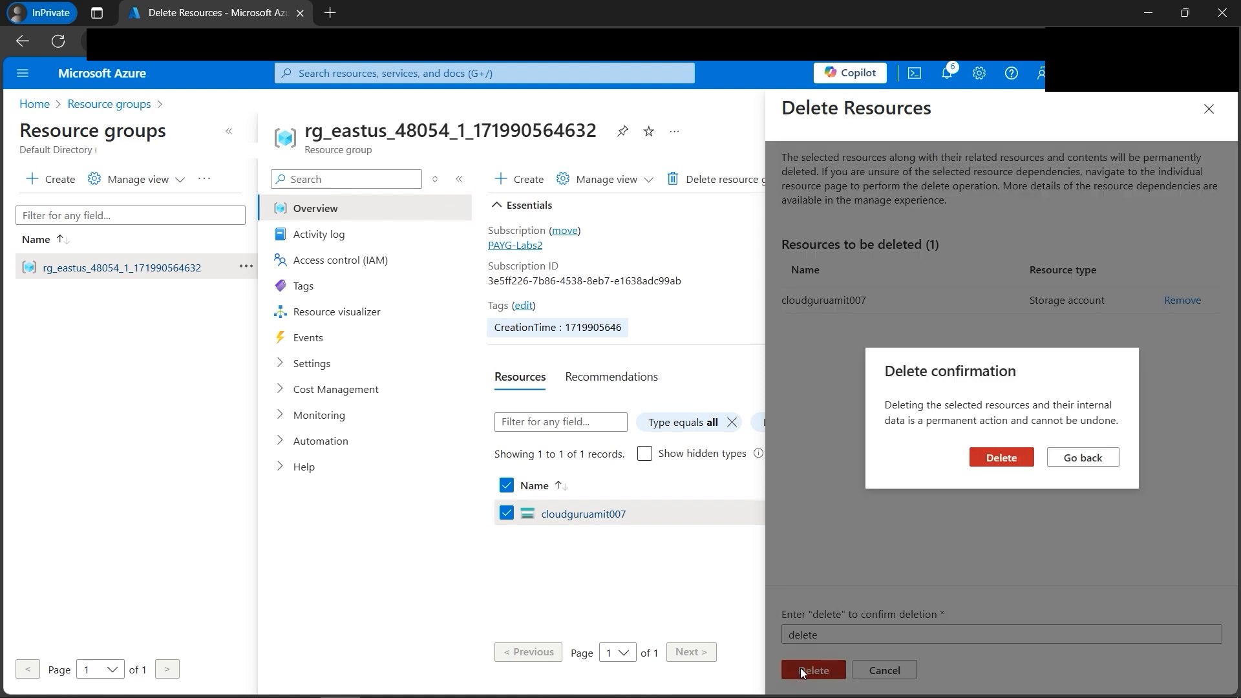
pyautogui.click(1004, 458)
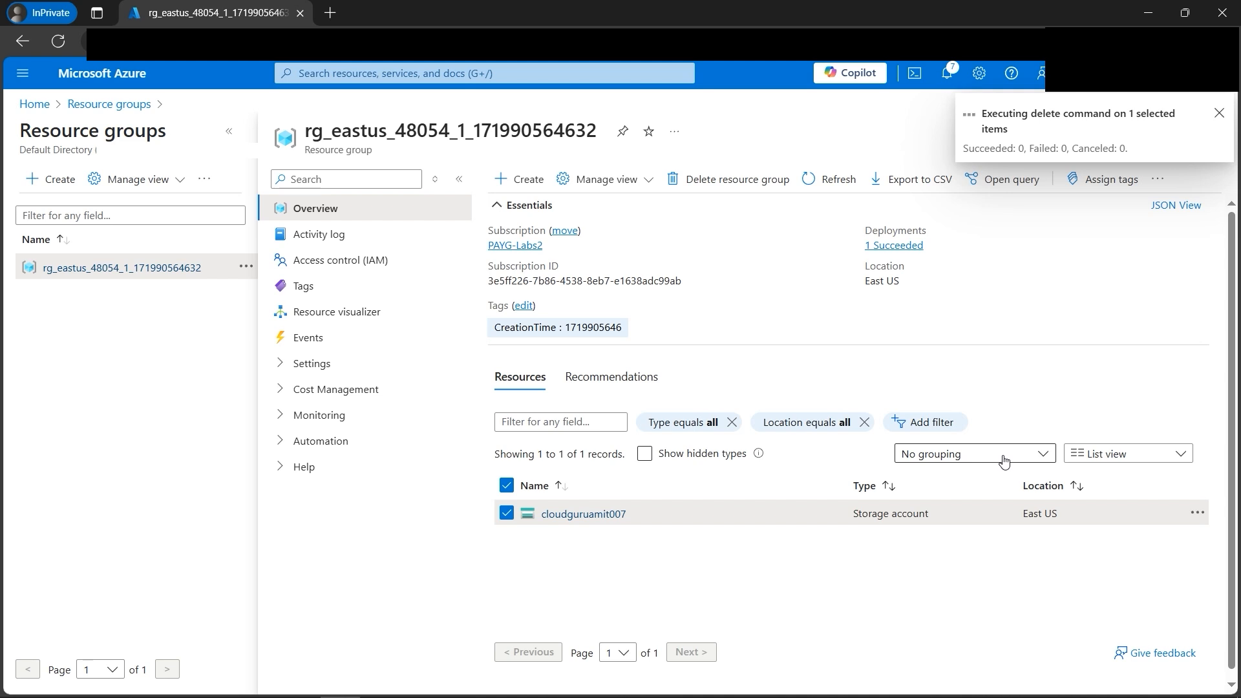